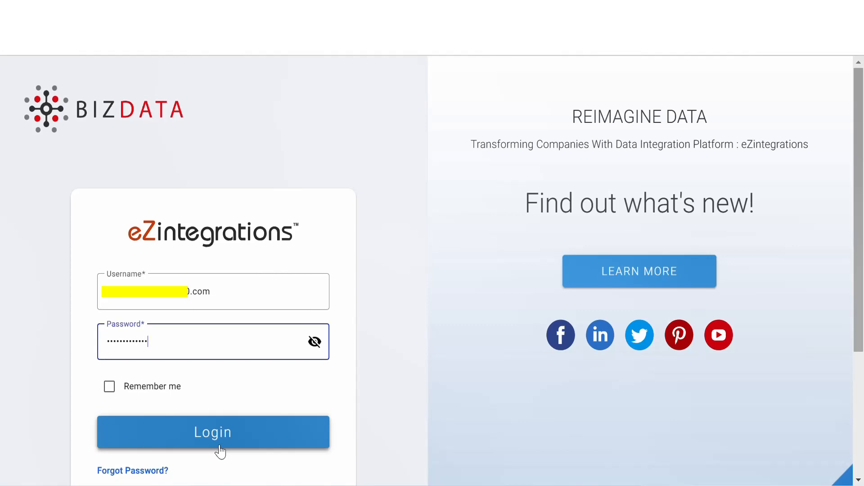
Log in, open the eZintegrations list and start adding a new integration bridge
left_click(220, 446)
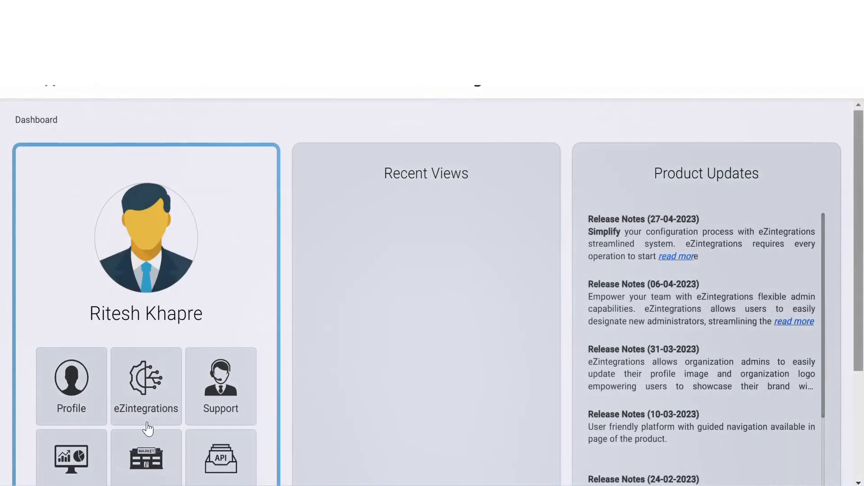
left_click(146, 422)
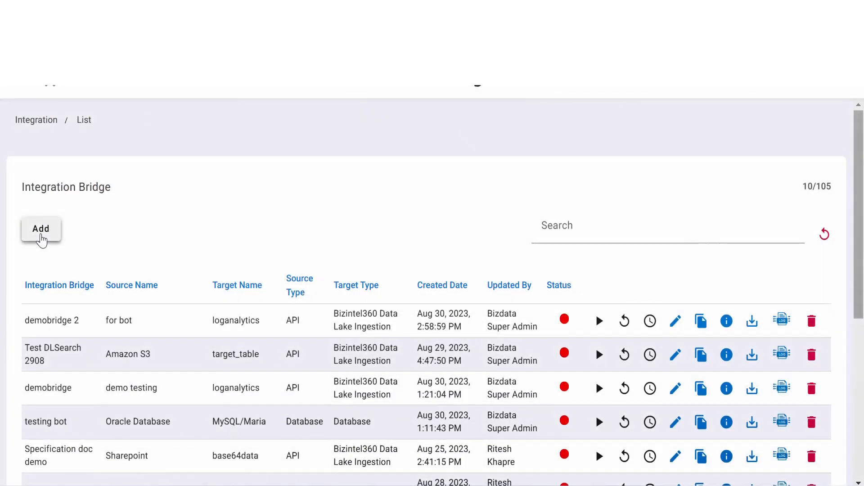
left_click(41, 240)
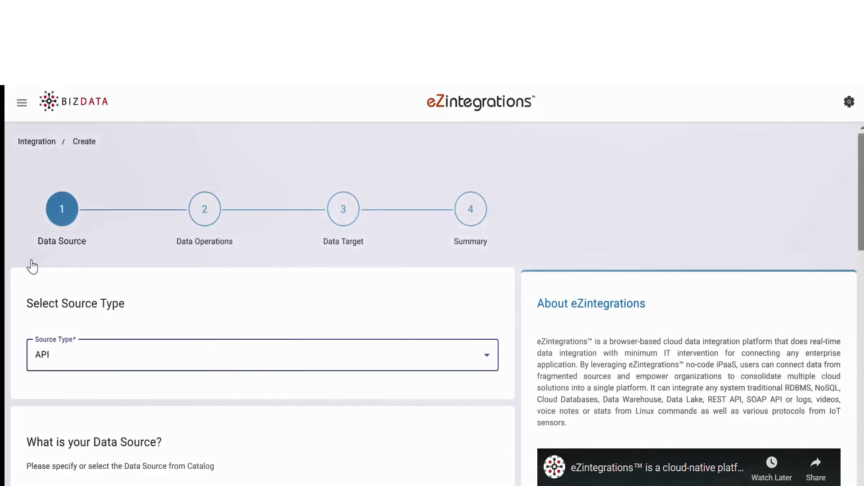
Set the source type to Database, with MySQL/Maria as the storage name and Older as the version
left_click(114, 363)
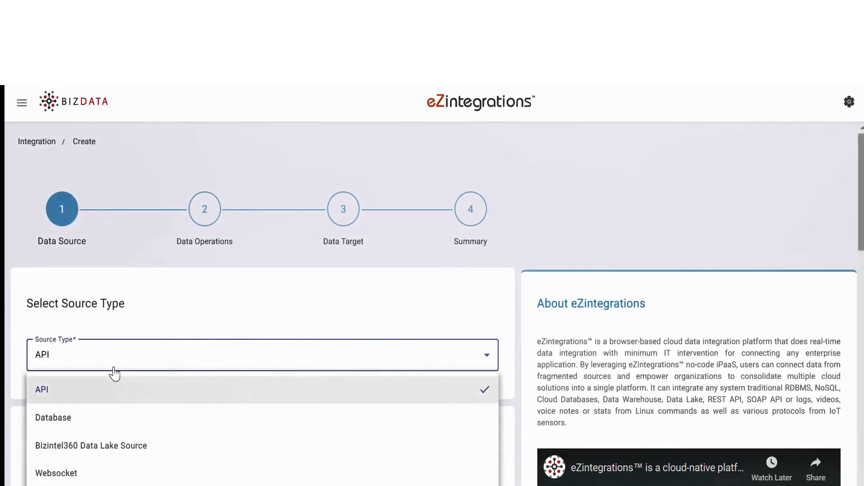
left_click(103, 423)
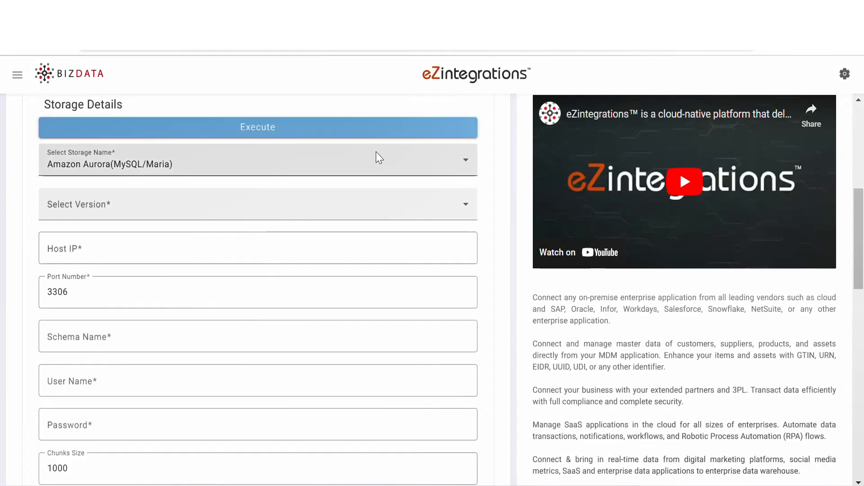
left_click(378, 159)
left_click(328, 302)
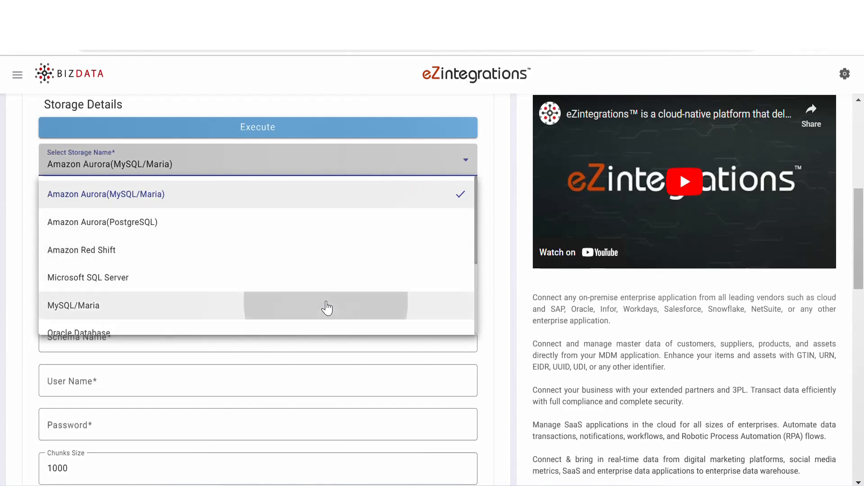
left_click(264, 217)
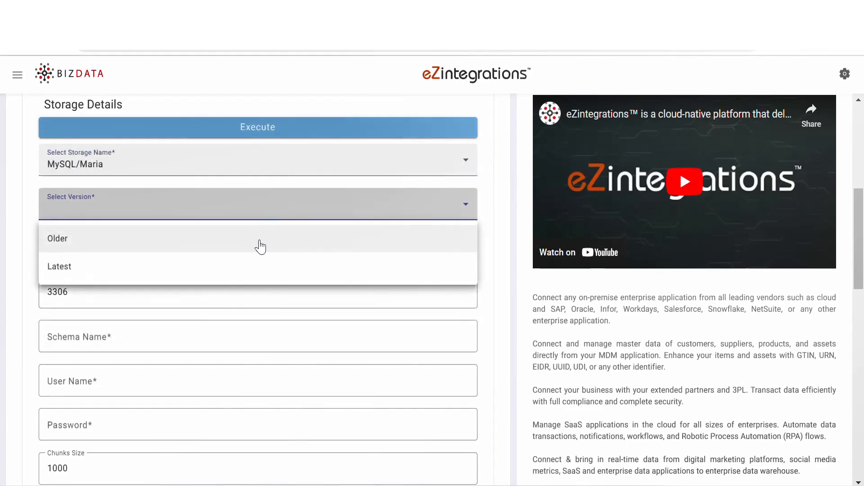
left_click(259, 244)
left_click(260, 243)
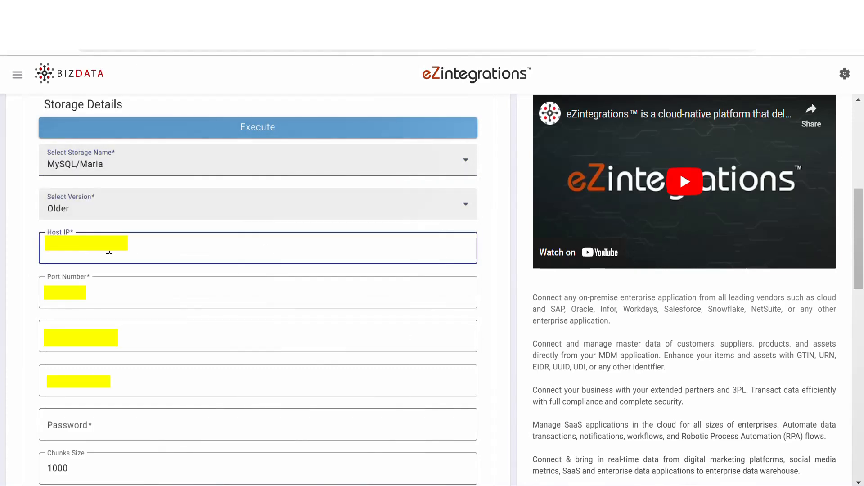
Fill in the source database's connection details, including the schema name, user name and password
left_click(117, 335)
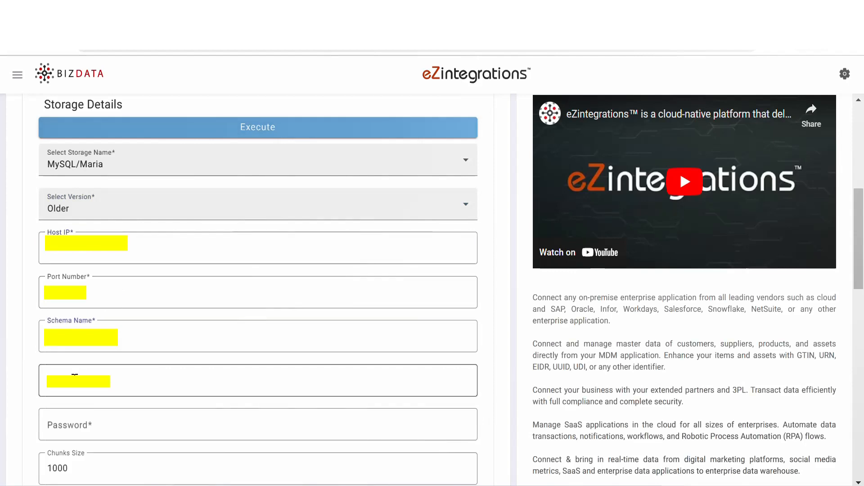
left_click(73, 378)
left_click(62, 419)
key("ctrl+v")
Set the response parameter to data, paste the SQL statement and execute the source query
scroll(109, 243, "down", 9)
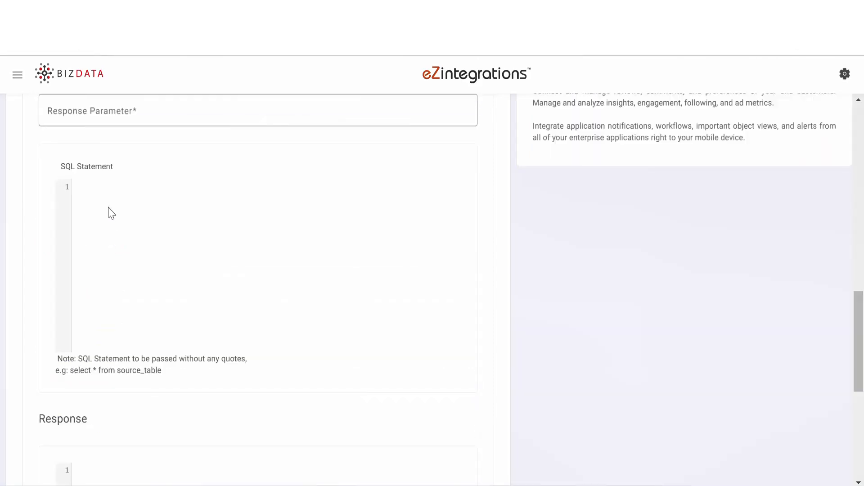
left_click(85, 117)
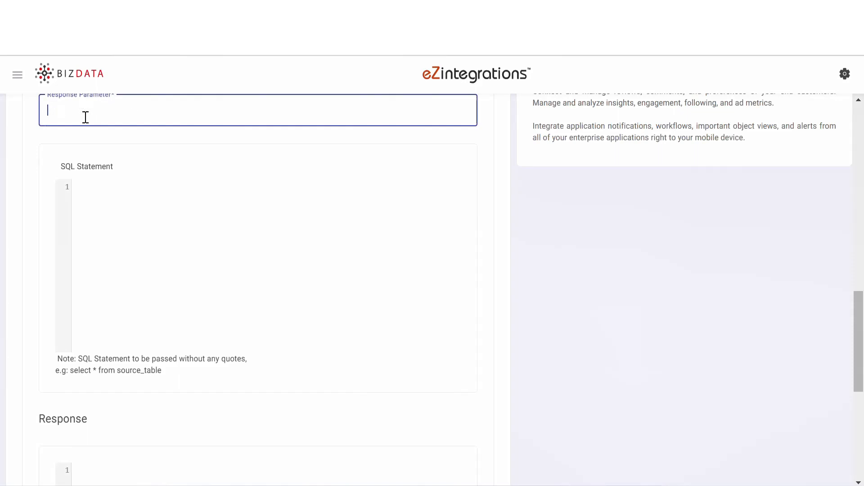
type("data")
left_click(98, 202)
type("select * from S1_users")
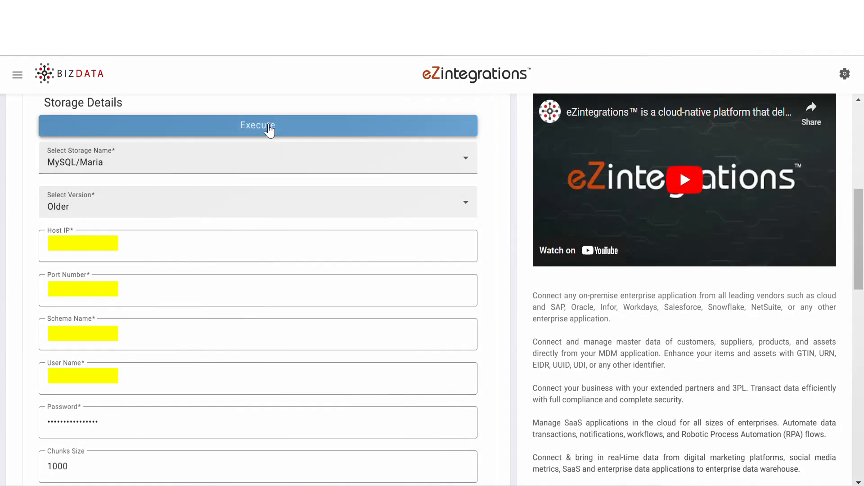
left_click(269, 130)
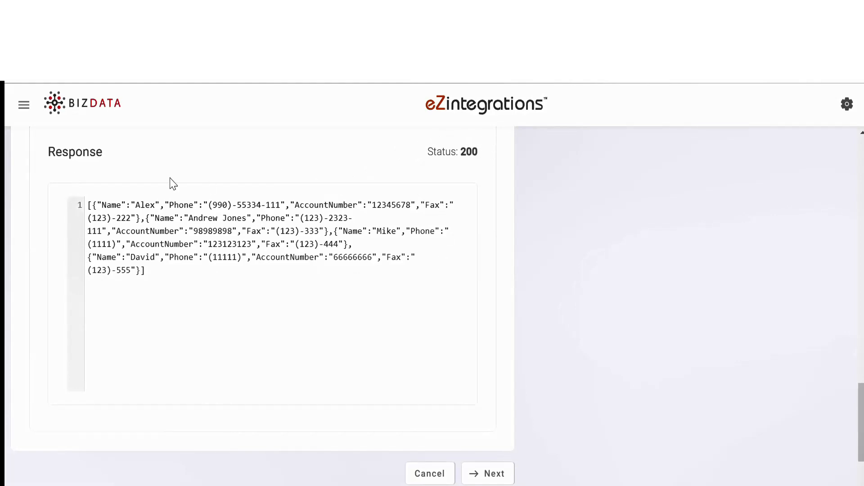
Proceed to Data Operations and add a Single Line to Multiline operation with the chopkey ['bizdata_dataset_response']['data']
left_click(487, 474)
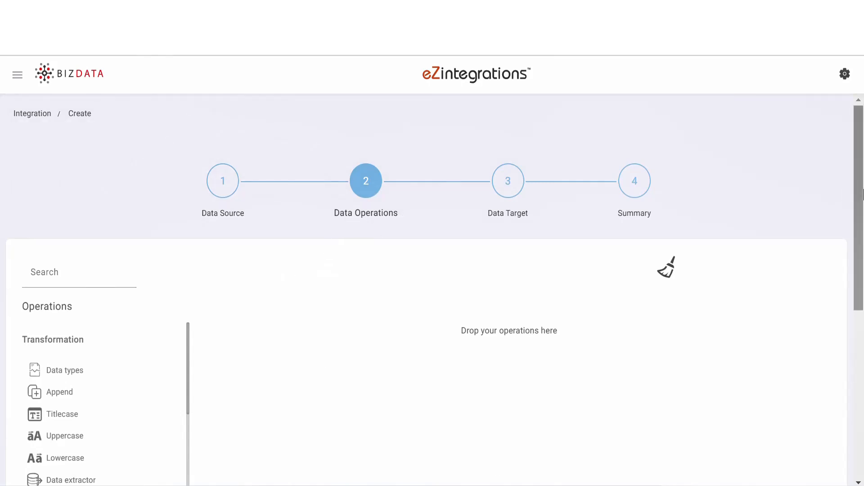
left_click_drag(862, 200, 863, 271)
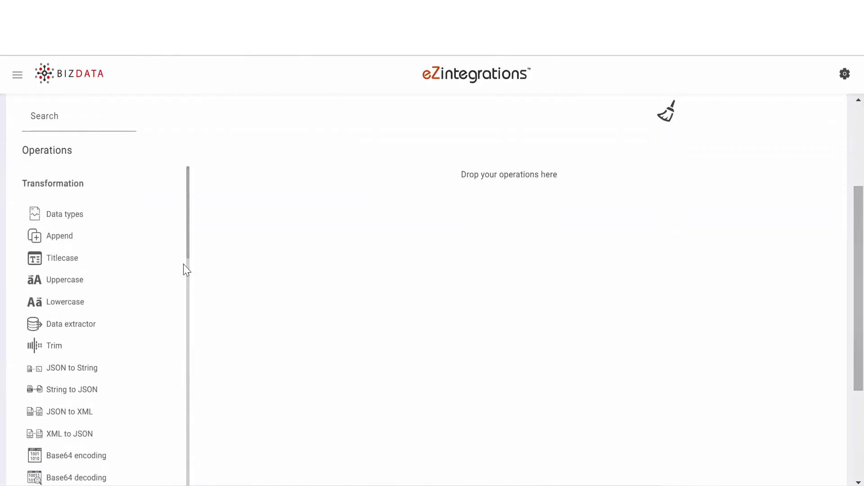
left_click_drag(187, 252, 184, 374)
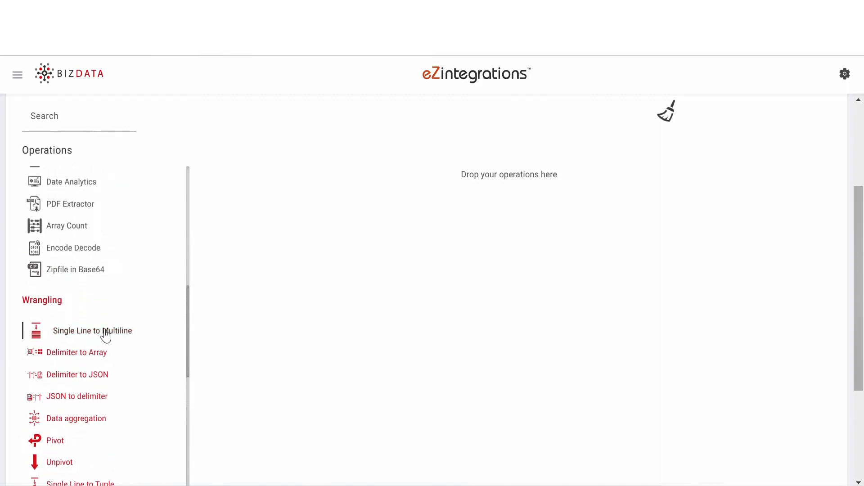
left_click_drag(106, 336, 468, 178)
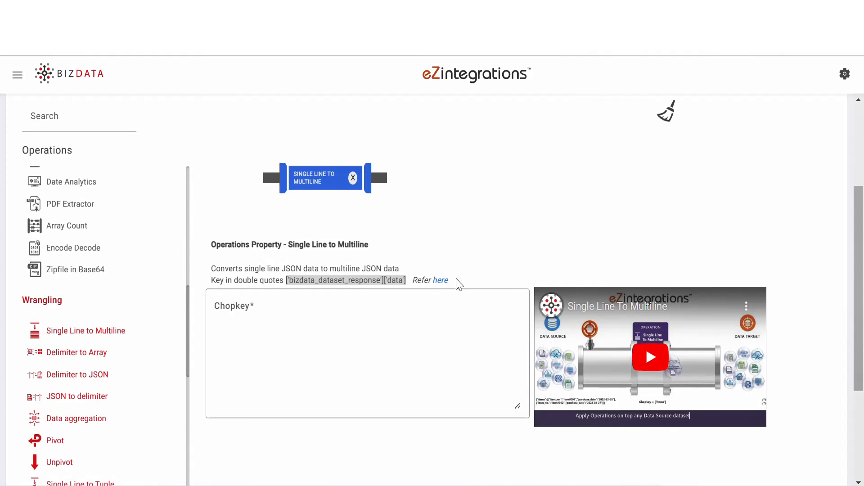
left_click(262, 302)
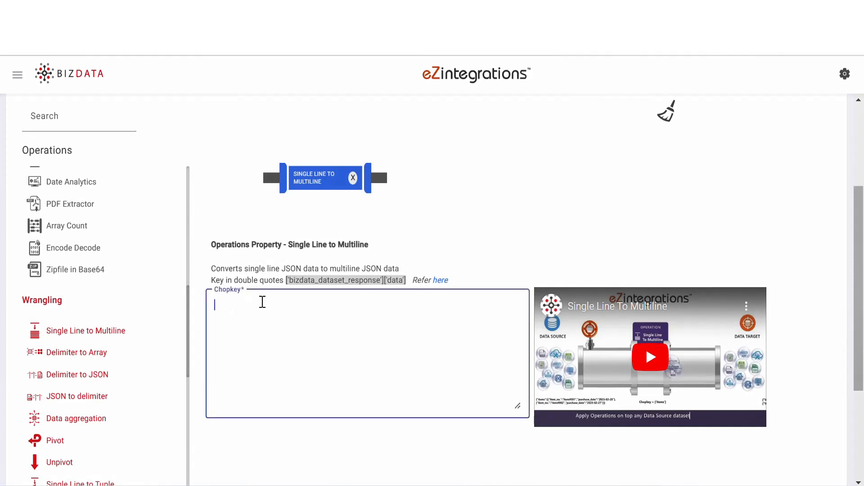
type("['bizdata_dataset_response']['data']")
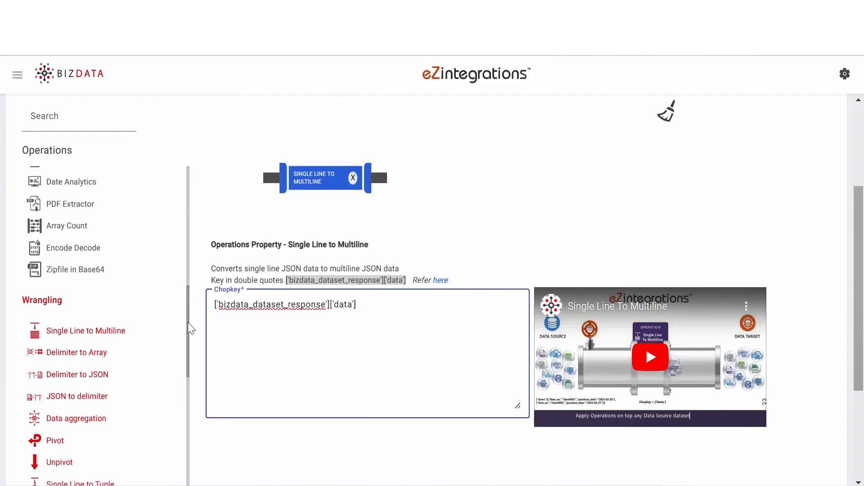
Add an Append operation whose "payload" key maps Name, Phone, AccountNumber and Fax to {%Name%}, {%Phone%}, {%AccountNumber%} and {%Fax%}
scroll(191, 328, "up", 10)
left_click_drag(58, 235, 460, 212)
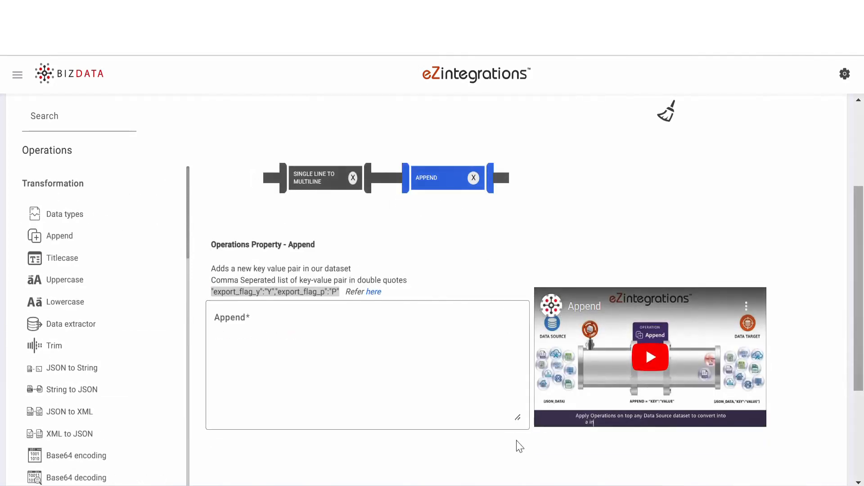
left_click(270, 321)
type("\"payload\":\"{'Name':'{%Name%}','Phone':'{%Phone%}','AccountNumber':'{%AccountNumber%}','Fax':'{%Fax%}'}\"")
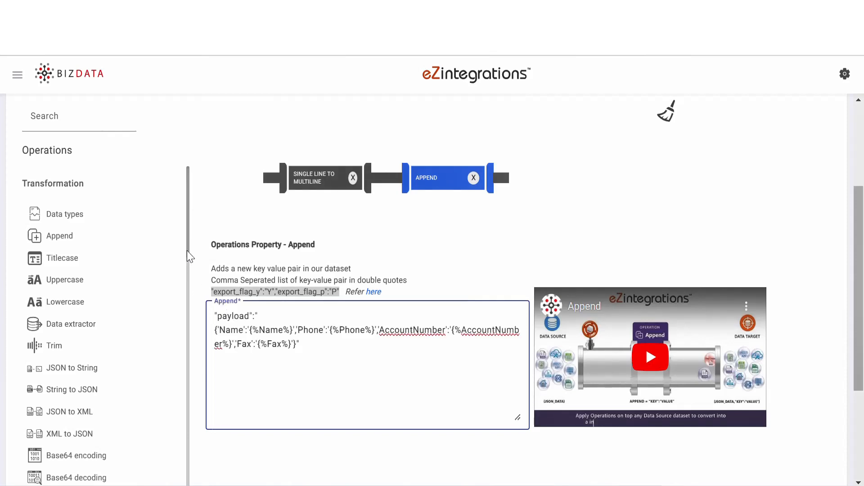
Add an API operation after Append, targeting salesforce with the business object Account (Version: v25.0) (Method: GET)
left_click_drag(189, 256, 195, 418)
scroll(81, 439, "down", 1)
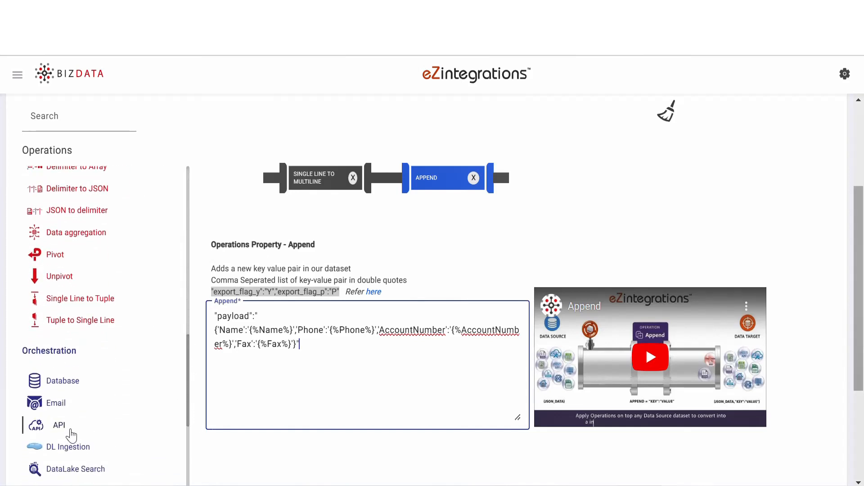
left_click_drag(71, 431, 549, 193)
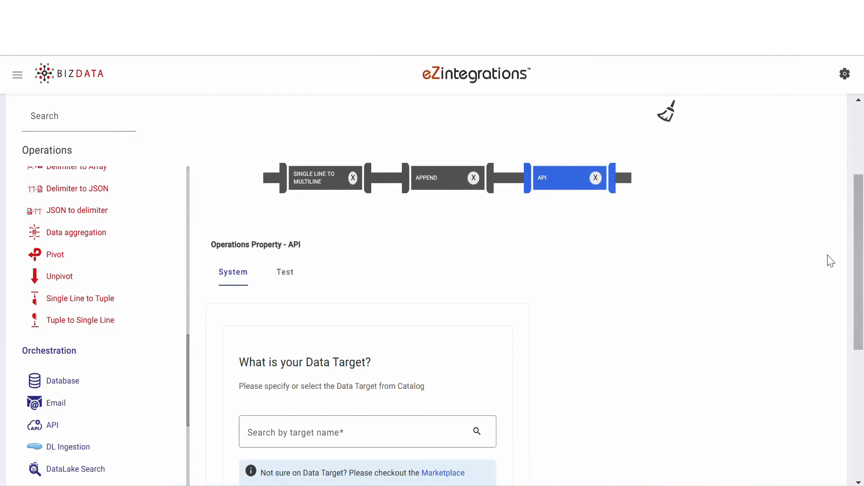
key("ctrl+plus")
left_click_drag(862, 275, 863, 341)
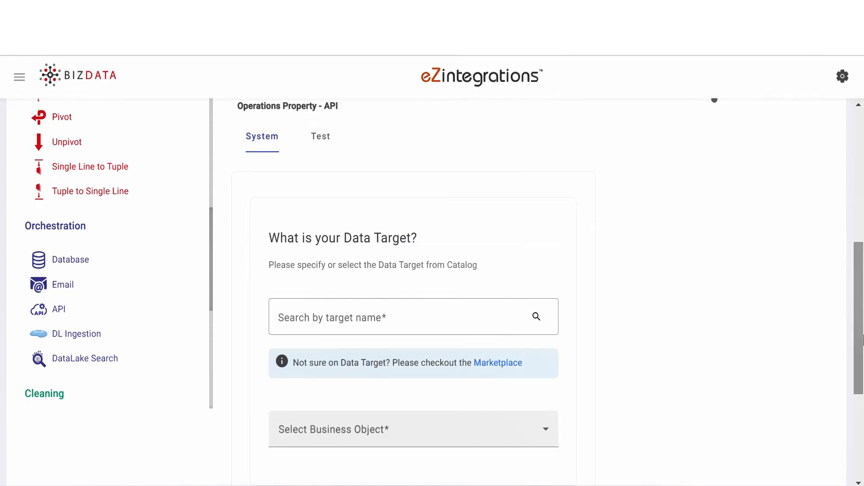
left_click(370, 318)
type("sales")
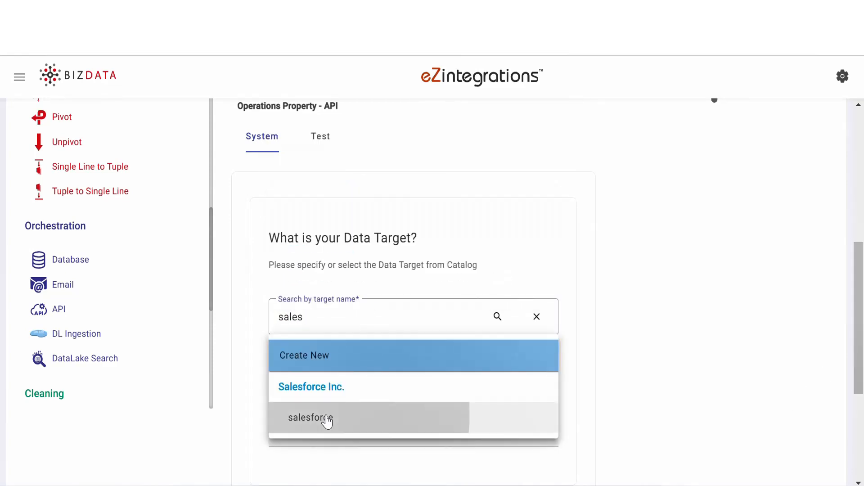
left_click(328, 418)
left_click(332, 434)
left_click(340, 315)
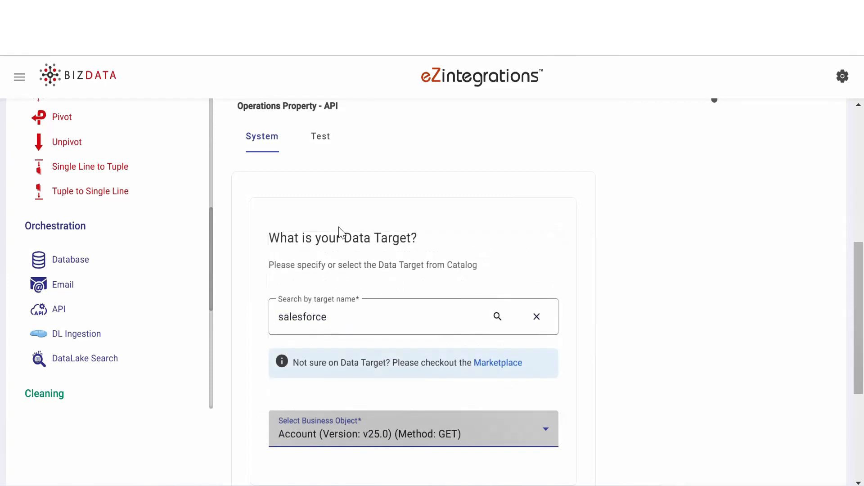
In the API operation's test settings, set Refresh Token Endpoint Params to {} and paste the Refresh Token Endpoint Body with its client secret and password
left_click(327, 140)
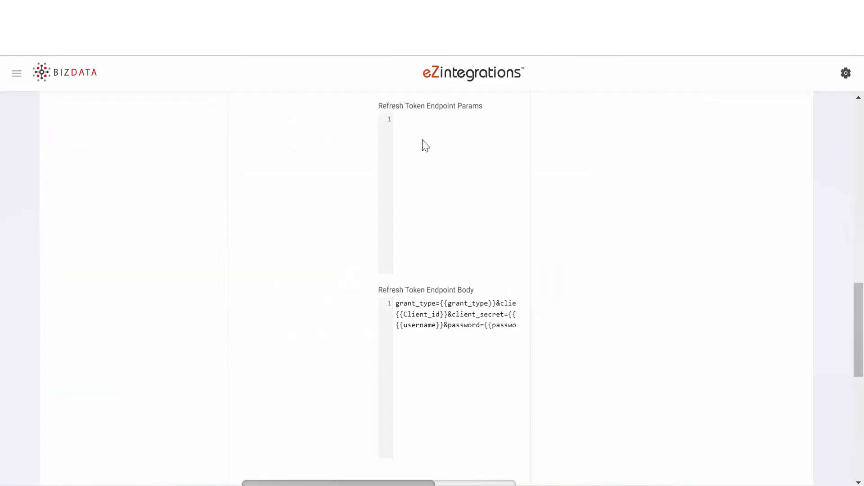
left_click(407, 120)
type("{}")
left_click_drag(396, 302, 548, 363)
key("ctrl+v")
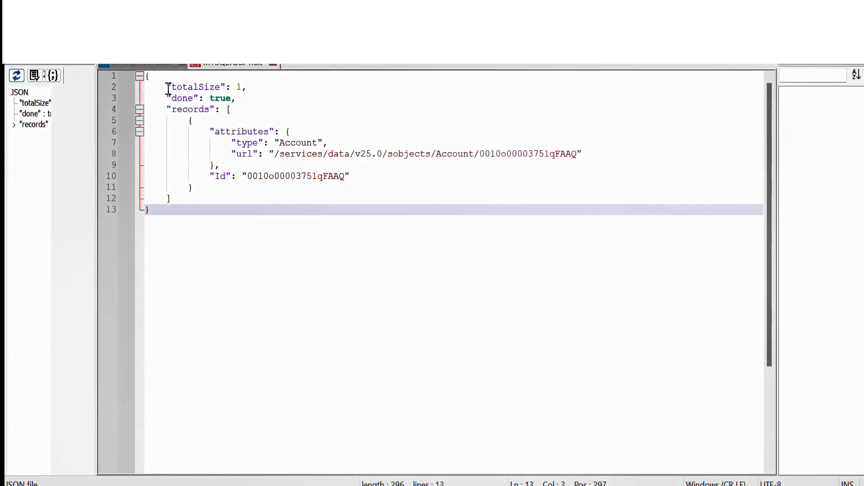
Switch to the text editor and compare the totalSize entries in the two sample JSON responses
left_click_drag(167, 88, 256, 89)
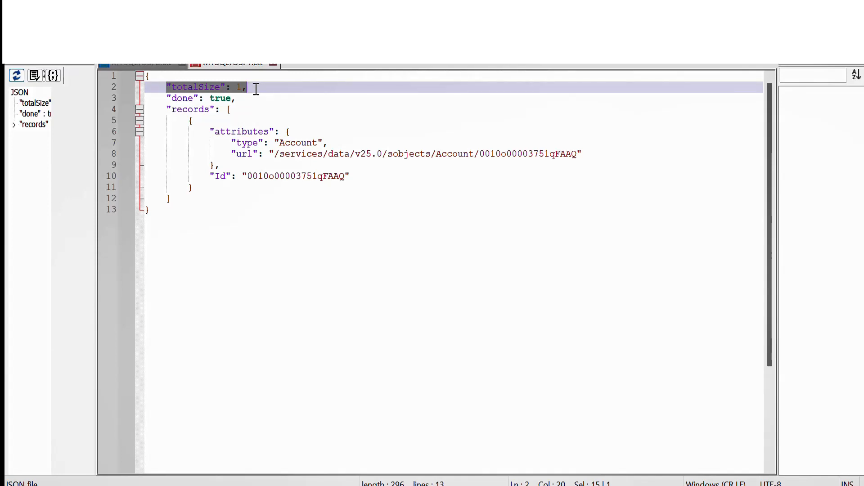
left_click(148, 66)
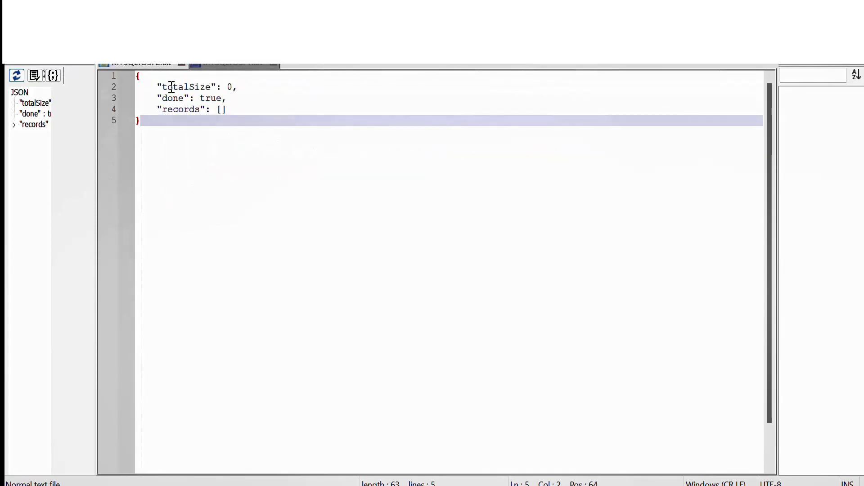
left_click_drag(157, 87, 243, 87)
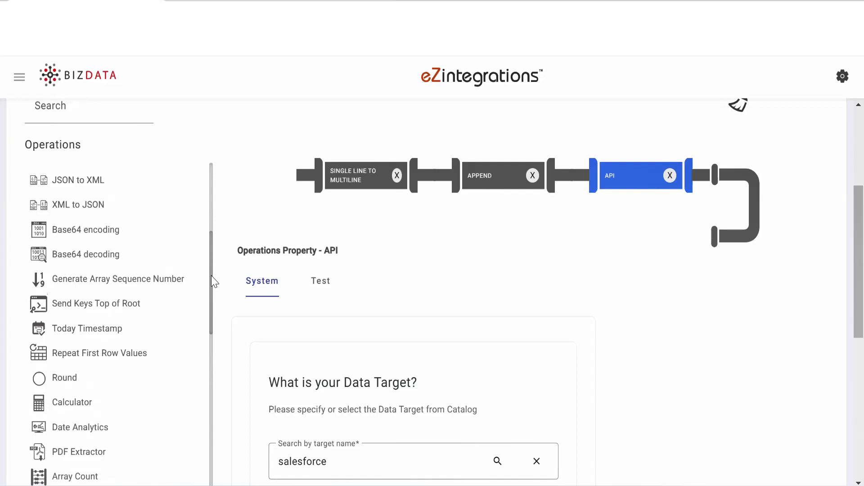
Back in eZintegrations, add a Send Keys Top of Root operation after API with Column To Root "bizdata_dataset_response"
left_click_drag(187, 303, 689, 241)
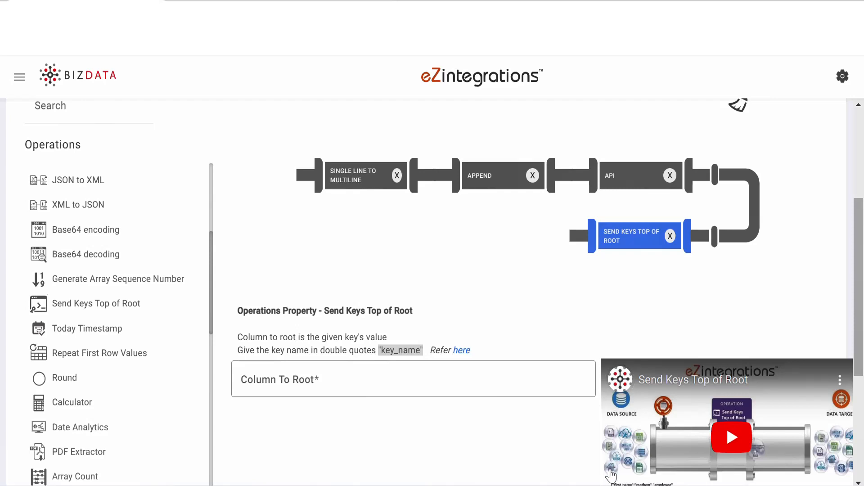
left_click(330, 378)
type("\"bizdata_dataset_response\"")
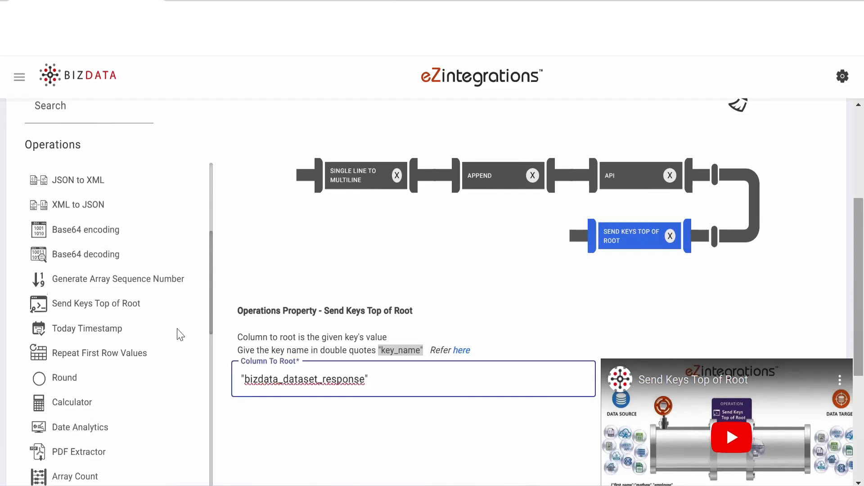
Add a Filter operation after Send Keys Top of Root with the conditional statement data['totalSize']==0
scroll(170, 309, "down", 15)
left_click_drag(64, 478, 590, 264)
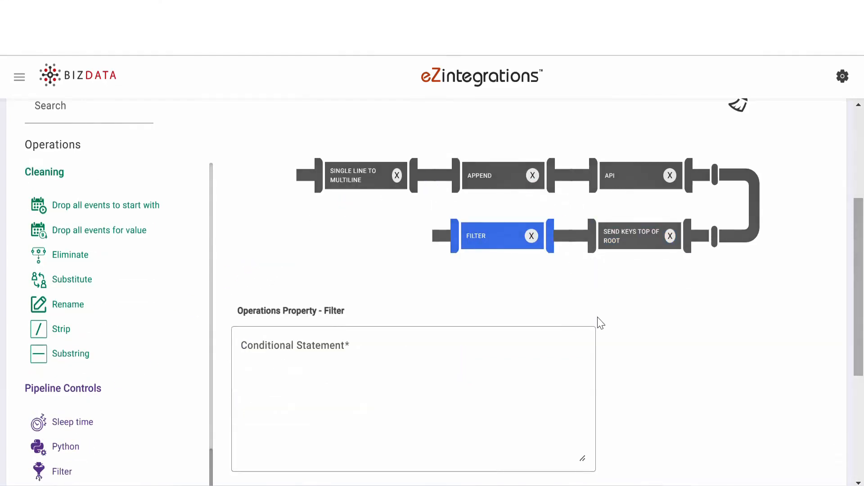
left_click(254, 344)
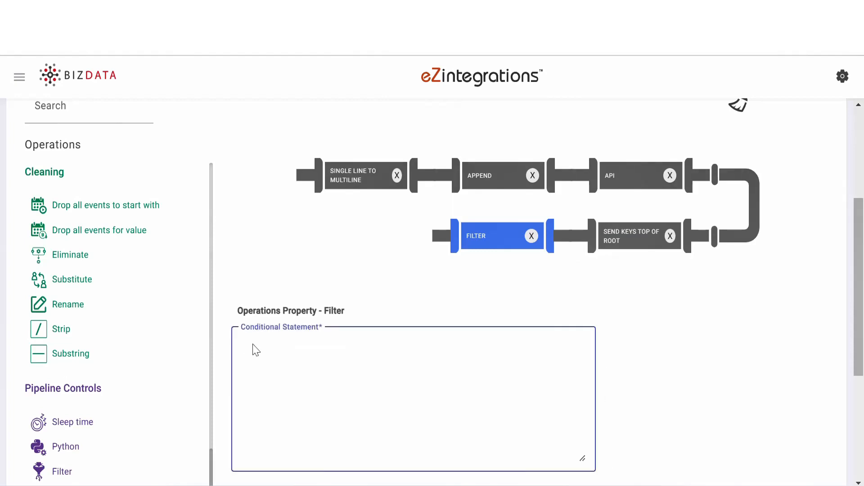
type("data['totalSize']==0")
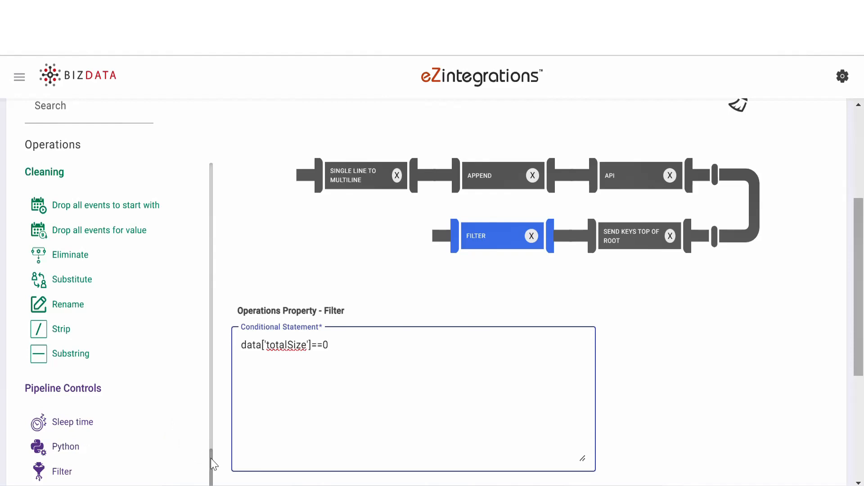
Add an API operation after the Filter, targeting salesforce, and select its business object
left_click_drag(211, 458, 211, 472)
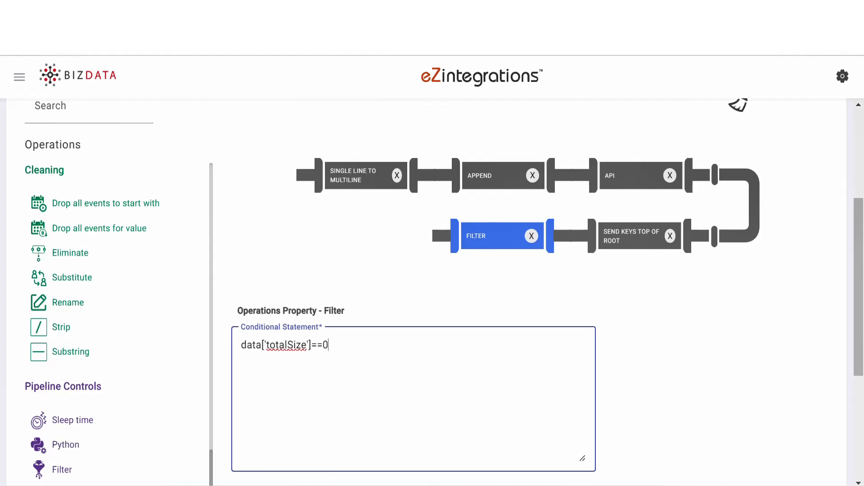
scroll(199, 441, "up", 4)
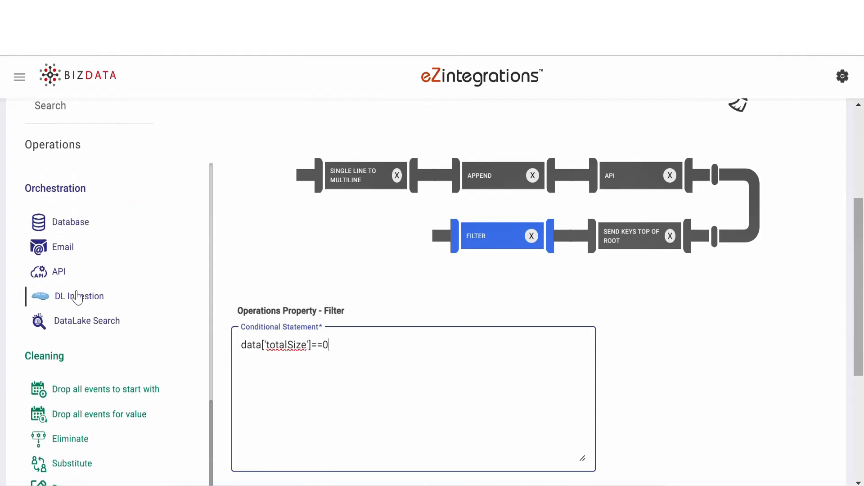
left_click_drag(64, 272, 426, 241)
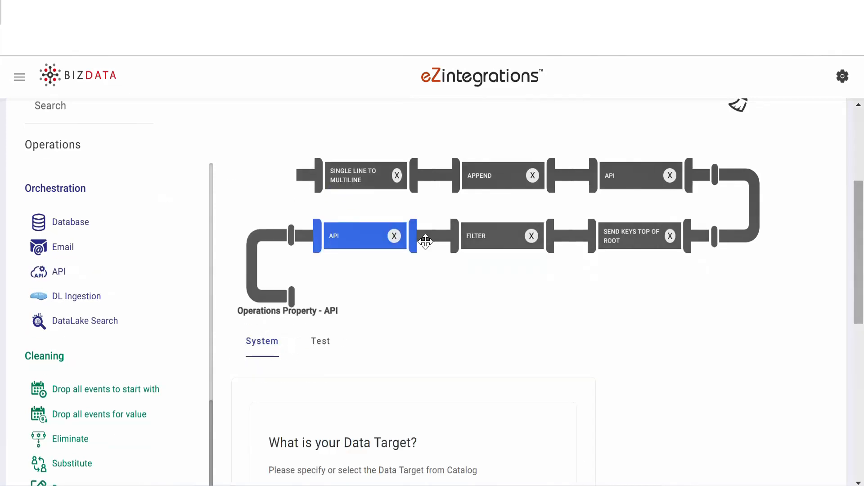
scroll(450, 288, "down", 5)
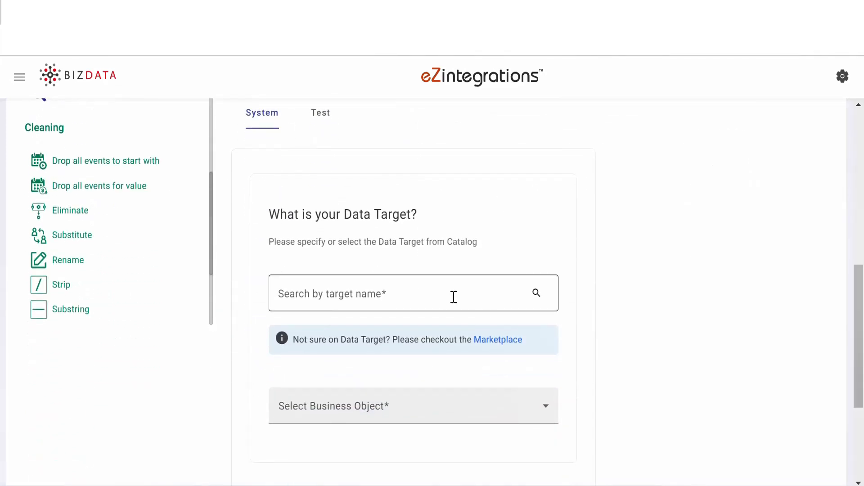
left_click(453, 298)
type("sales")
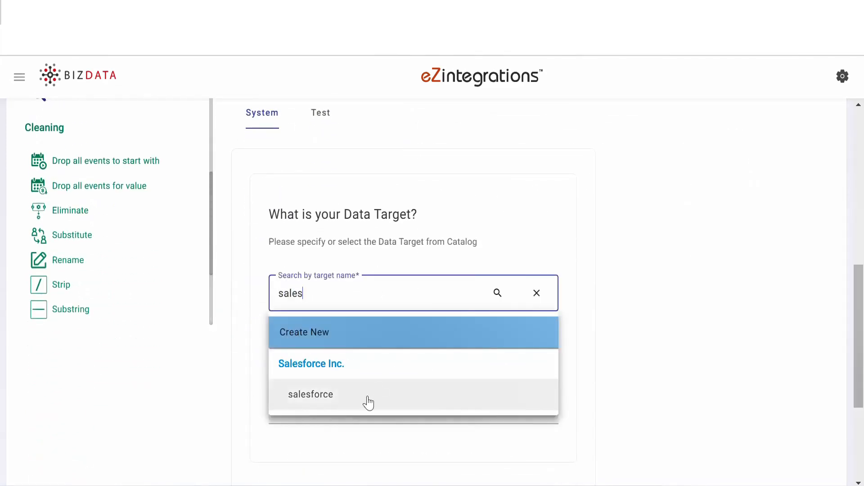
left_click(368, 402)
left_click(367, 410)
left_click_drag(556, 239, 554, 364)
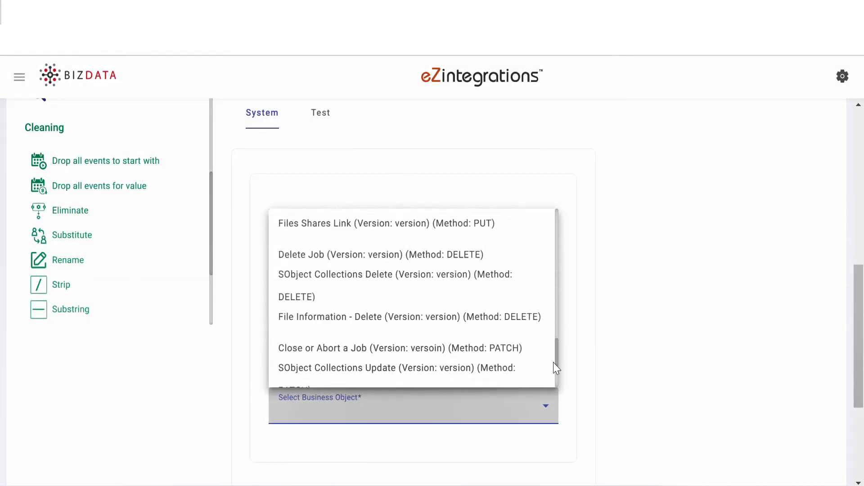
scroll(554, 367, "up", 10)
left_click(425, 289)
In the new API operation's test settings, set the request method to POST and enter the Salesforce instance URL
left_click(330, 123)
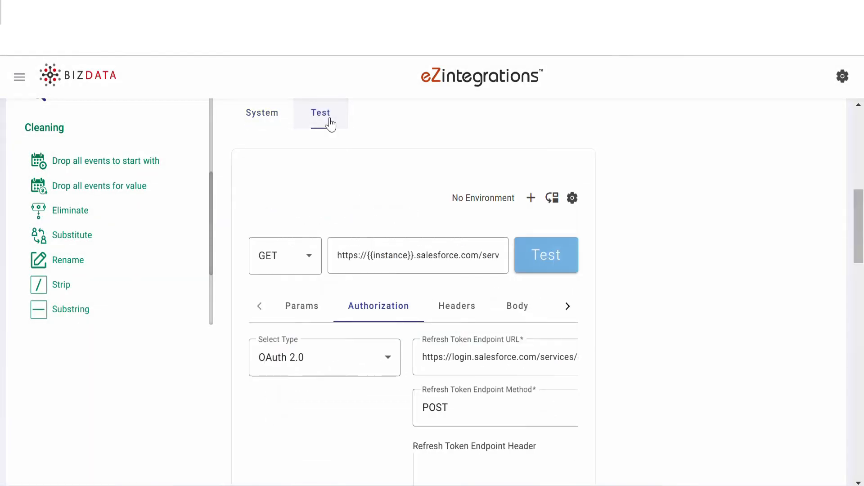
left_click(312, 257)
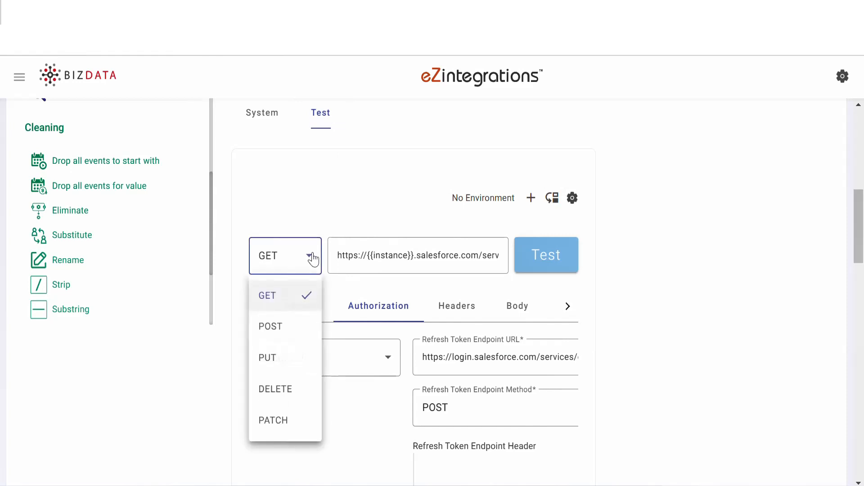
left_click(289, 340)
left_click(495, 255)
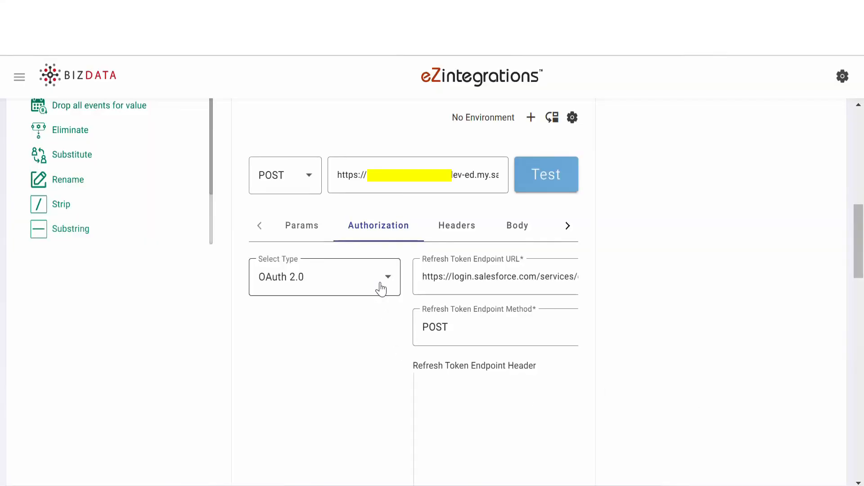
Keep OAuth 2.0 as the authorization type, check the Refresh Token Endpoint URL and paste the refresh token endpoint credentials
left_click(381, 289)
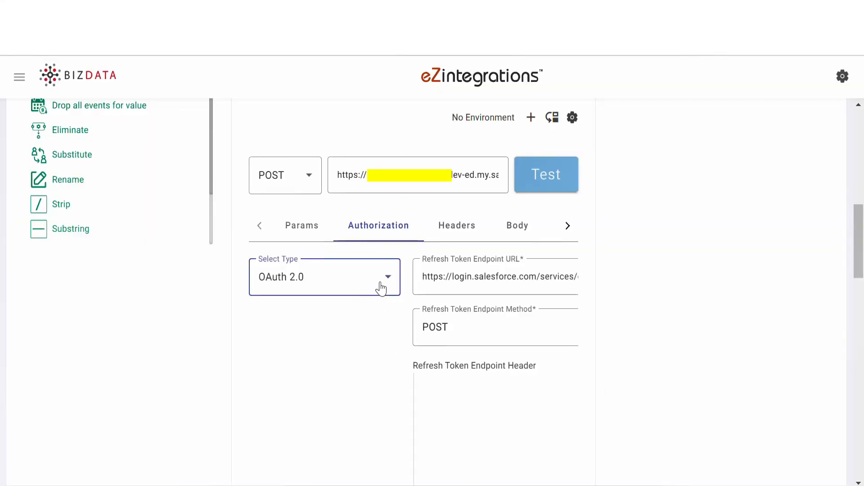
left_click(382, 288)
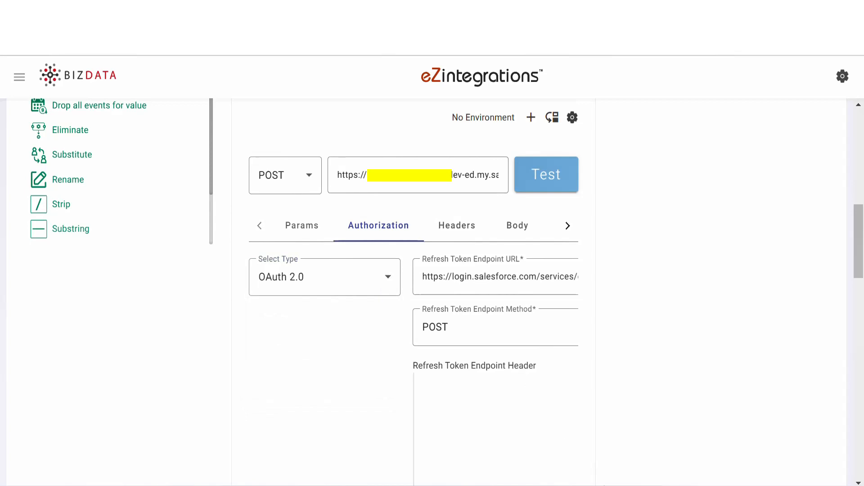
left_click(424, 276)
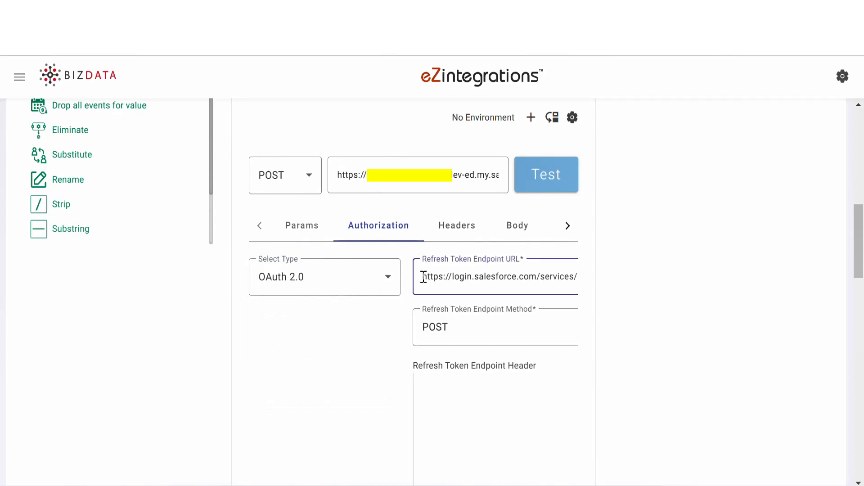
key("shift+End")
key("End")
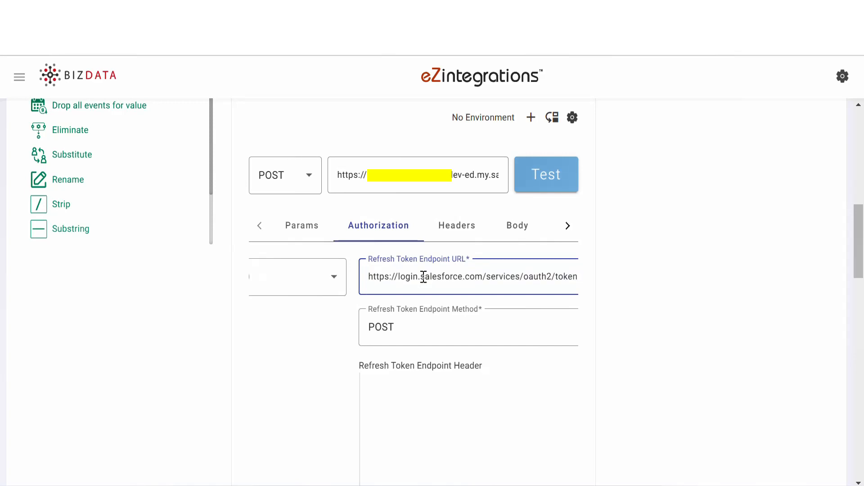
left_click(390, 388)
scroll(390, 387, "down", 10)
left_click(519, 369)
key("ctrl+v")
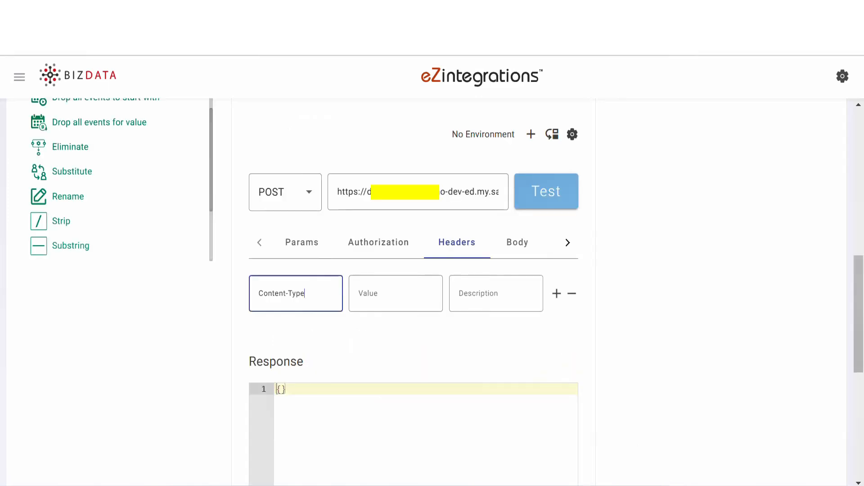
Complete the request header Content-Type with the value application/json and paste the request body as TEXT
left_click(382, 299)
type("application/json")
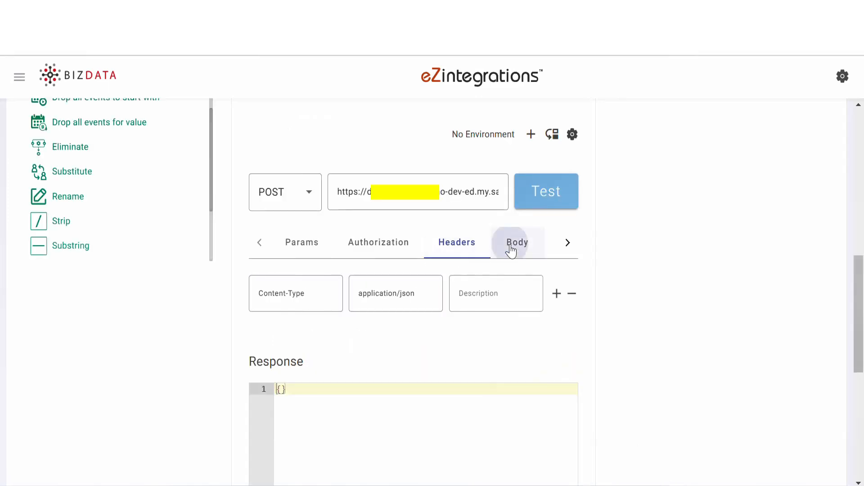
left_click(511, 251)
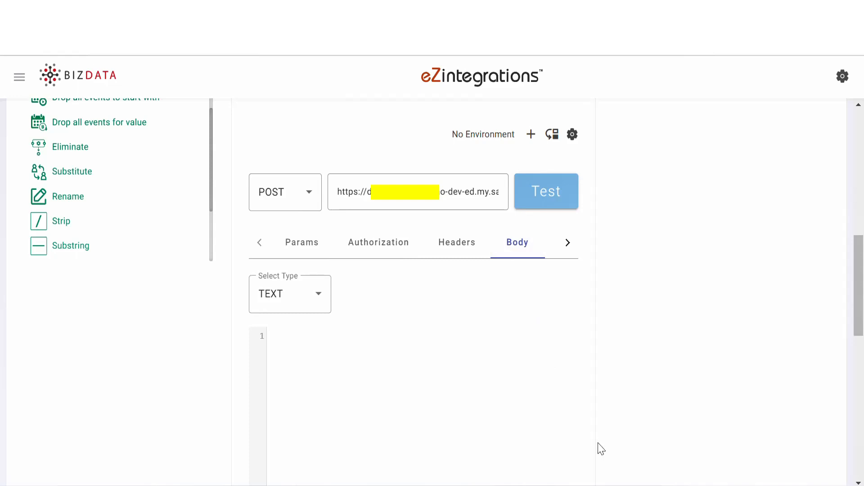
left_click(311, 336)
type("{%payload%}")
Add a Filter operation after the second API operation with the conditional statement data['totalSize']!=0
scroll(672, 453, "up", 4)
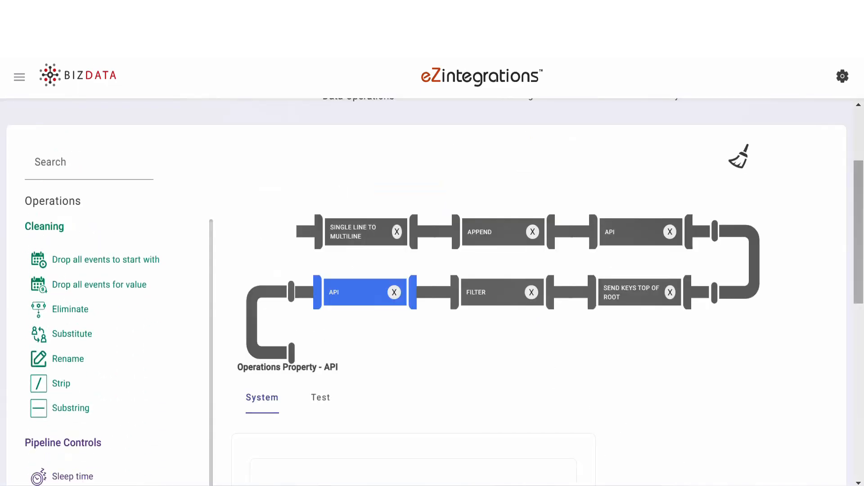
scroll(719, 313, "down", 3)
left_click_drag(38, 394, 353, 186)
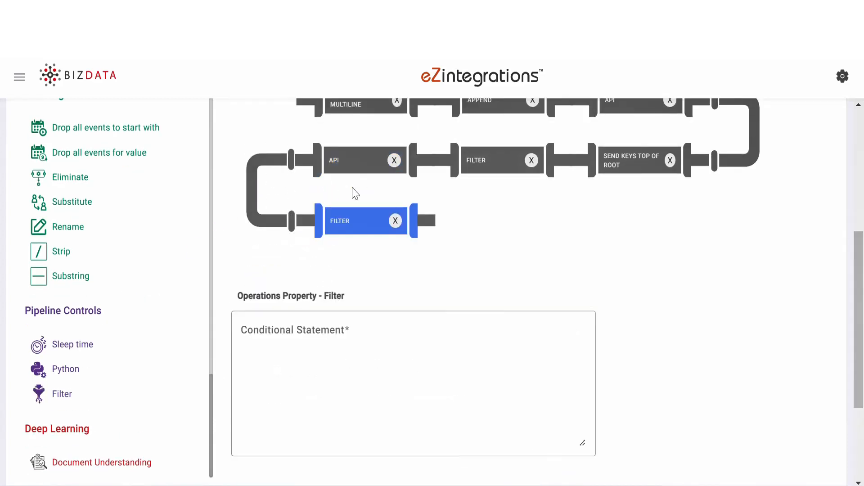
left_click(314, 340)
type("data['totalSize']!=0")
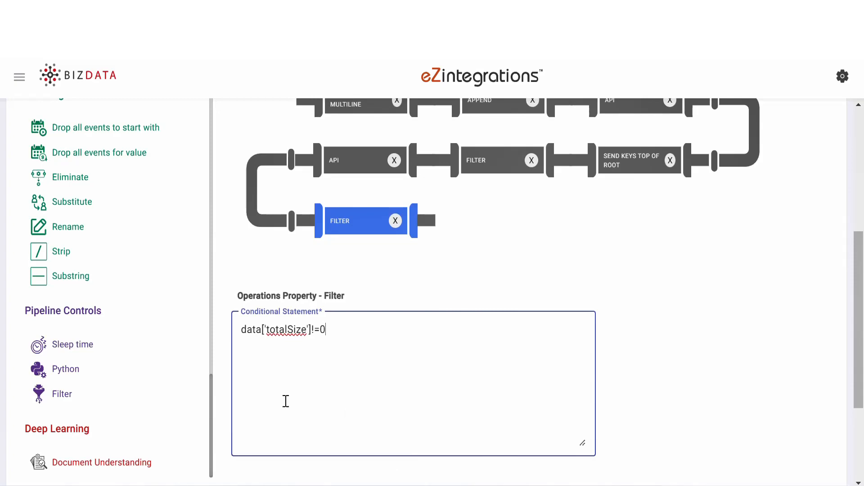
Add an Append operation after the last Filter with the key-value pair "Id":"{%records[0][Id]%}"
left_click_drag(212, 416, 198, 112)
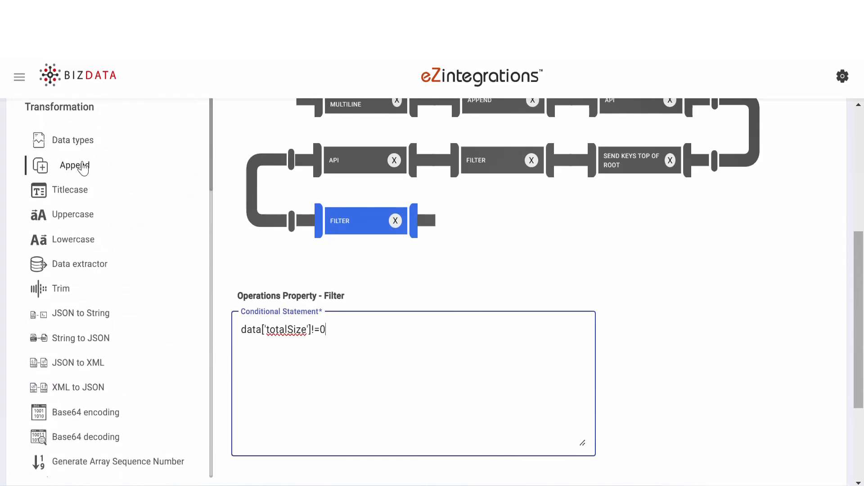
left_click_drag(83, 164, 517, 241)
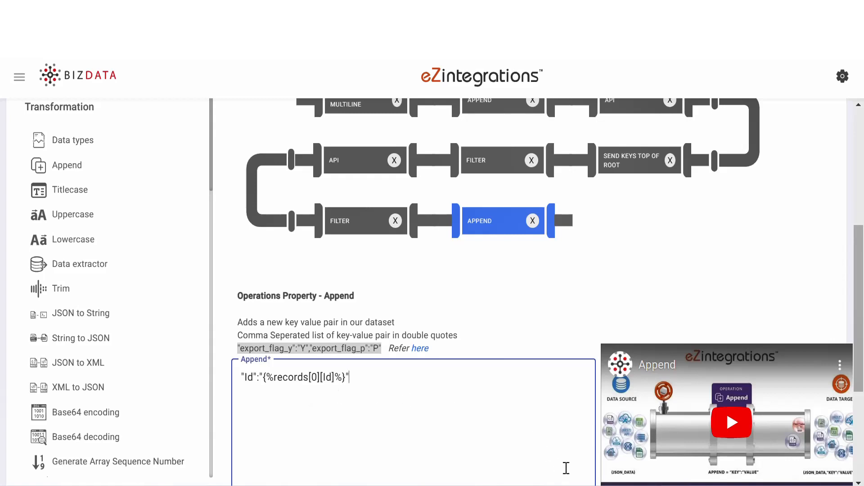
Switch to the text editor and examine the Id key inside records in the sample JSON response
left_click(639, 485)
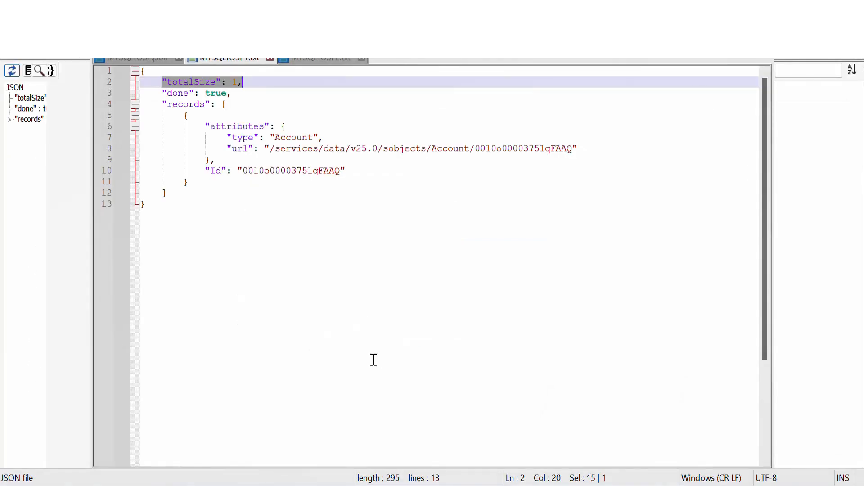
left_click_drag(206, 171, 233, 171)
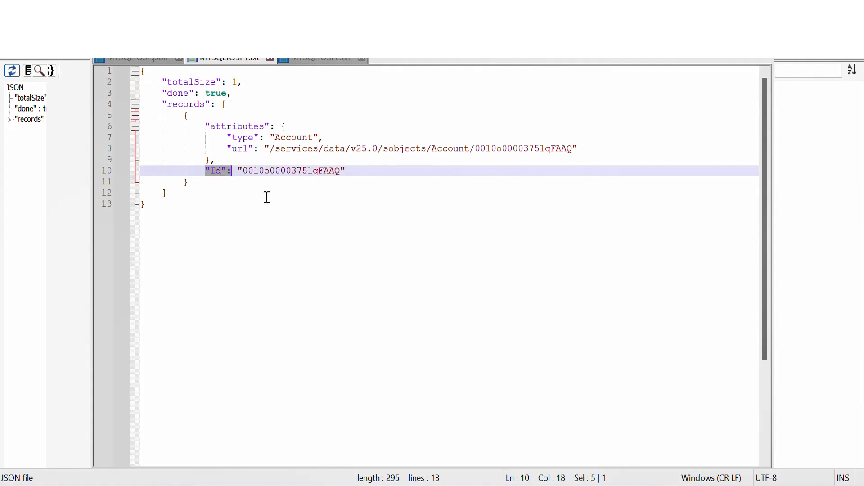
left_click(369, 173)
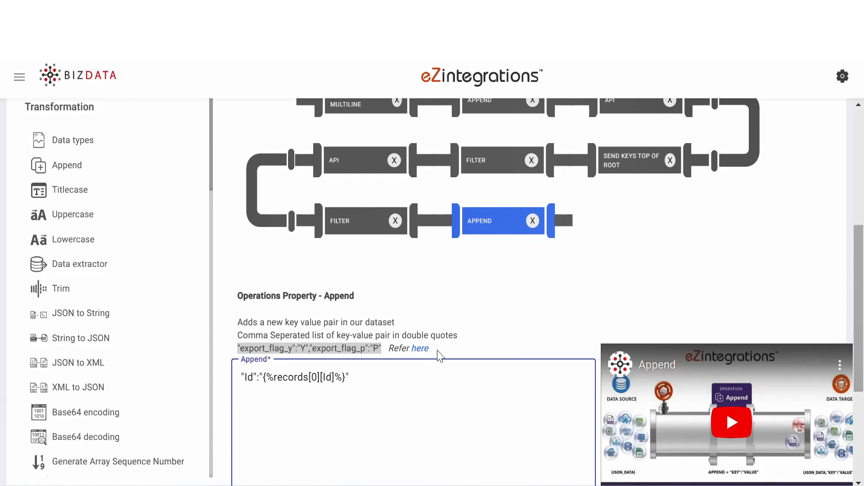
Back in eZintegrations, proceed to the Data Target stage and choose API as the Target Type
left_click_drag(862, 251, 863, 340)
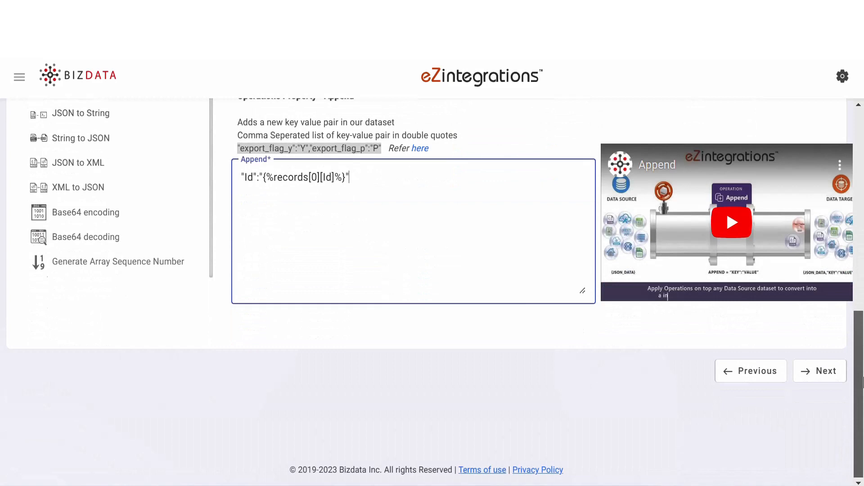
left_click(825, 373)
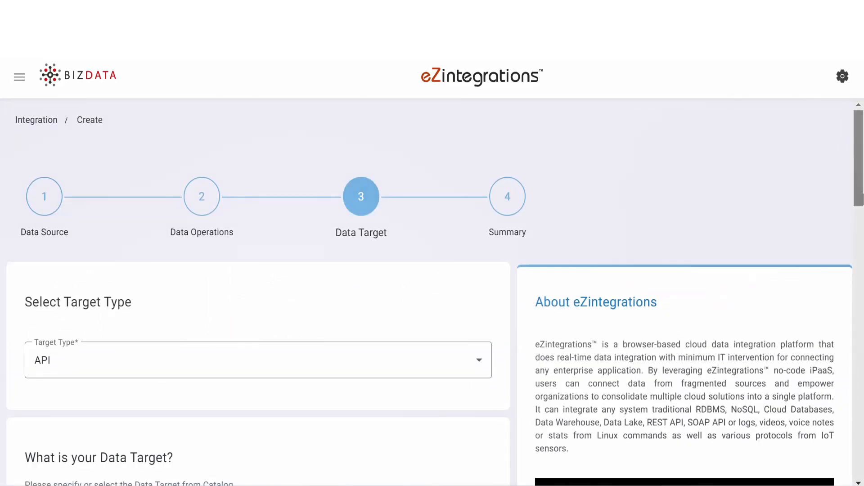
scroll(812, 206, "down", 4)
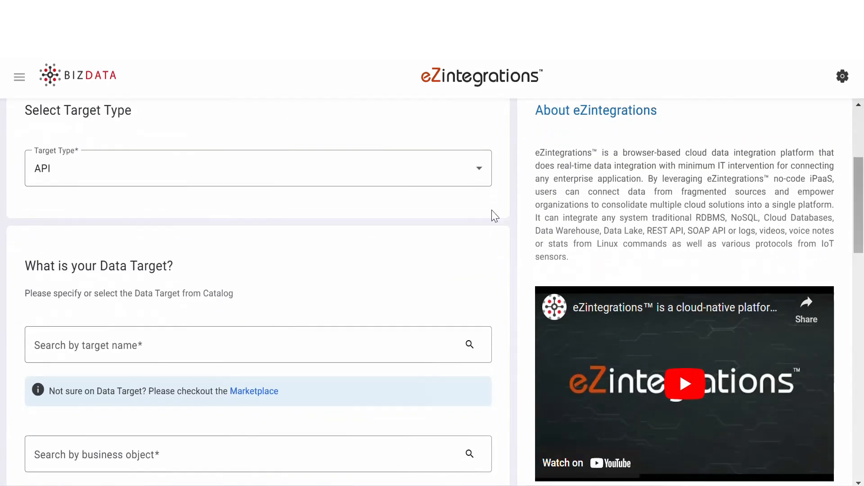
left_click(444, 171)
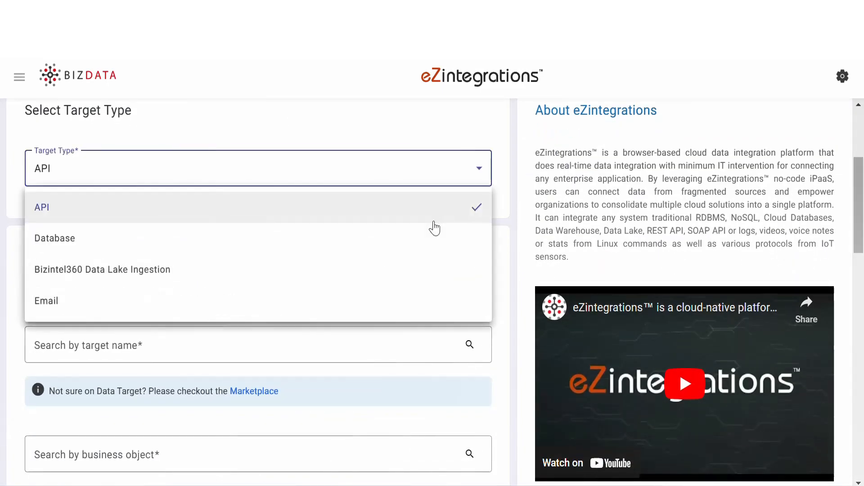
left_click(433, 221)
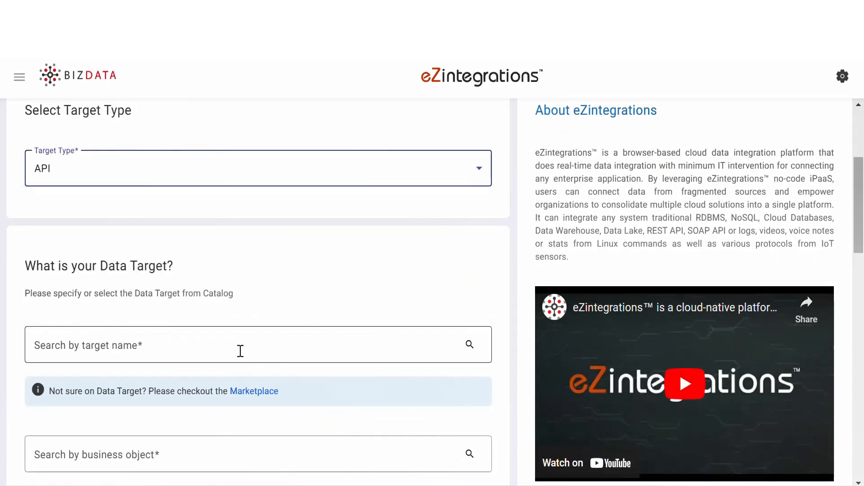
Set the data target to salesforce with the business object Account (Version: v25.0) (Method: GET)
left_click(241, 351)
type("sal")
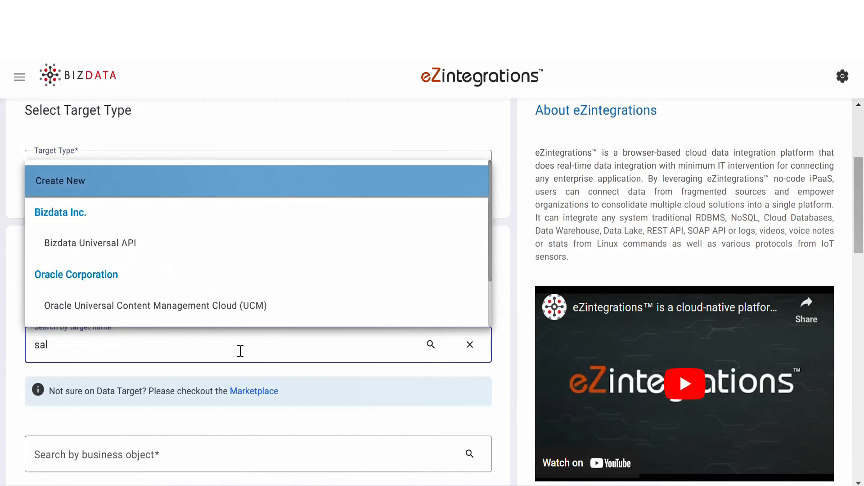
type("esforce")
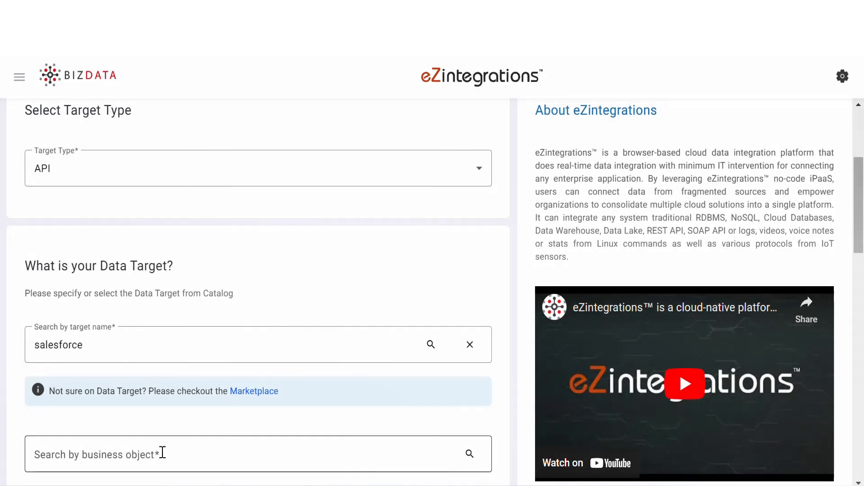
left_click(162, 454)
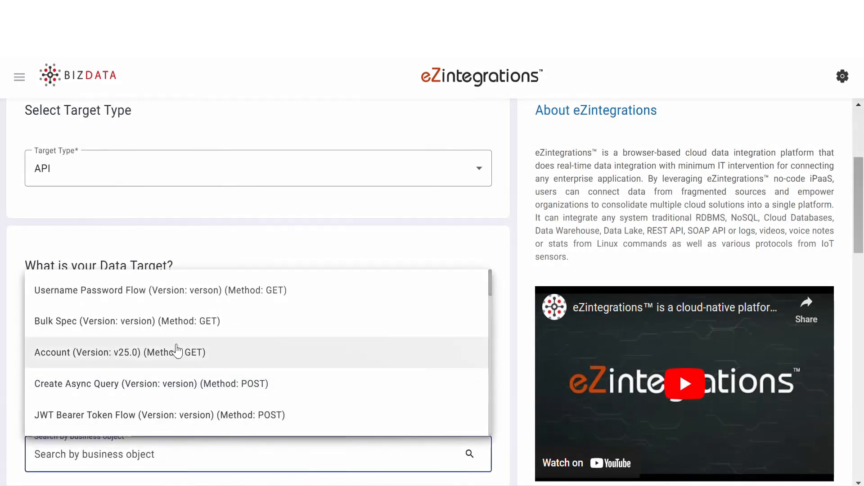
left_click(176, 354)
Set the target's request method to PATCH and its URL to the Salesforce endpoint ending in /services/data/v25.0/sobjects/Account/{%Id%}
scroll(863, 227, "down", 4)
left_click_drag(863, 228, 863, 290)
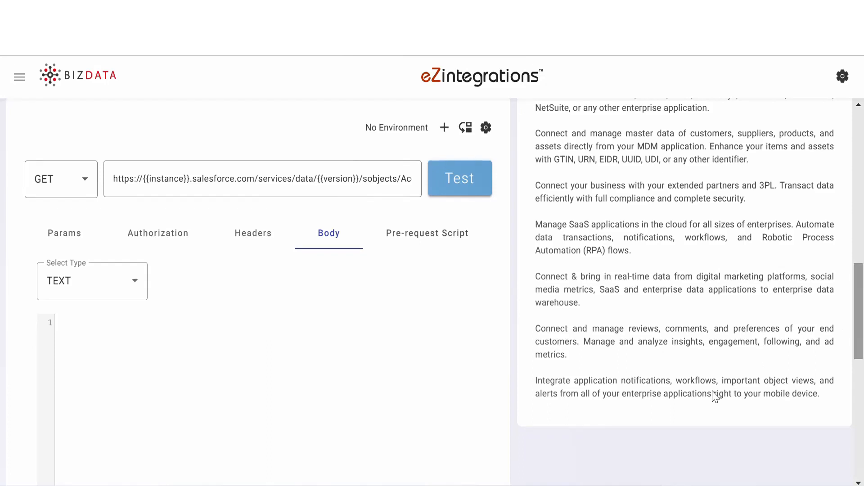
left_click(87, 180)
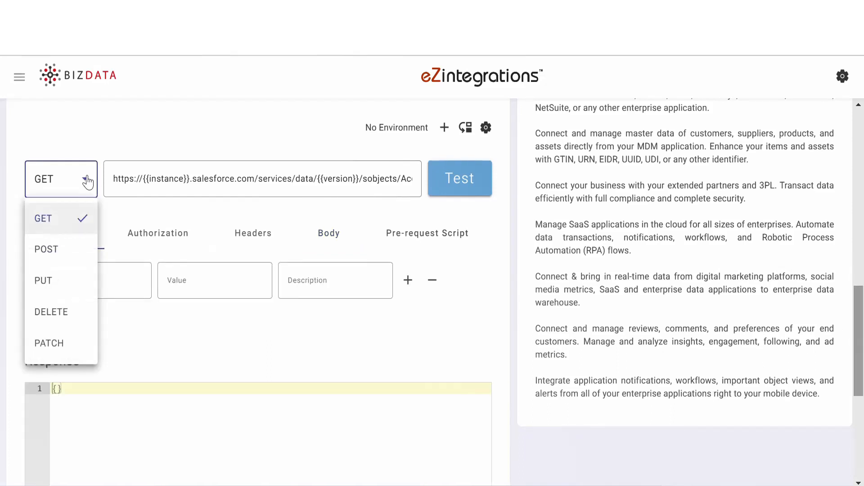
left_click(63, 342)
left_click(115, 182)
key("ctrl+a")
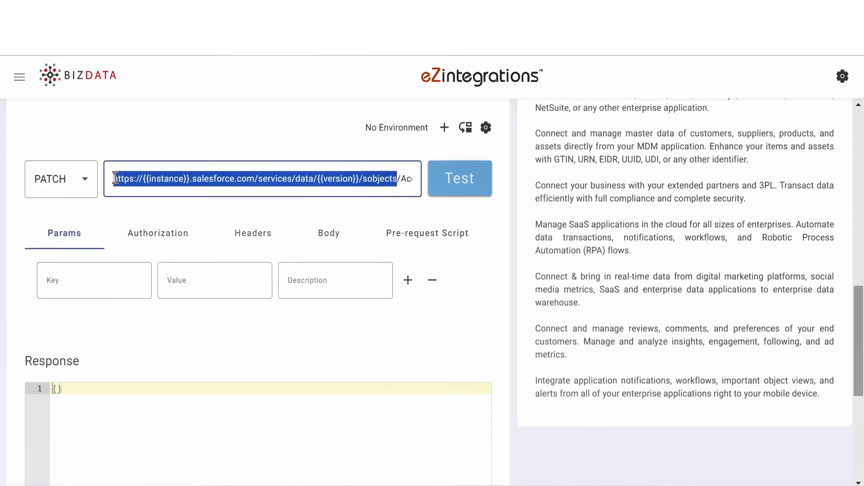
key("ctrl+v")
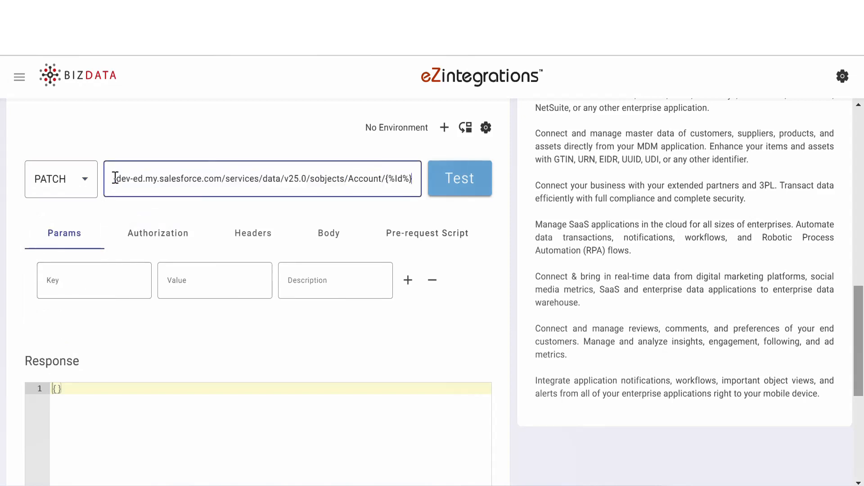
In the target's OAuth 2.0 authorization, replace the Refresh Token Endpoint Body with the password grant credentials, including client ID, client secret and password
left_click(159, 230)
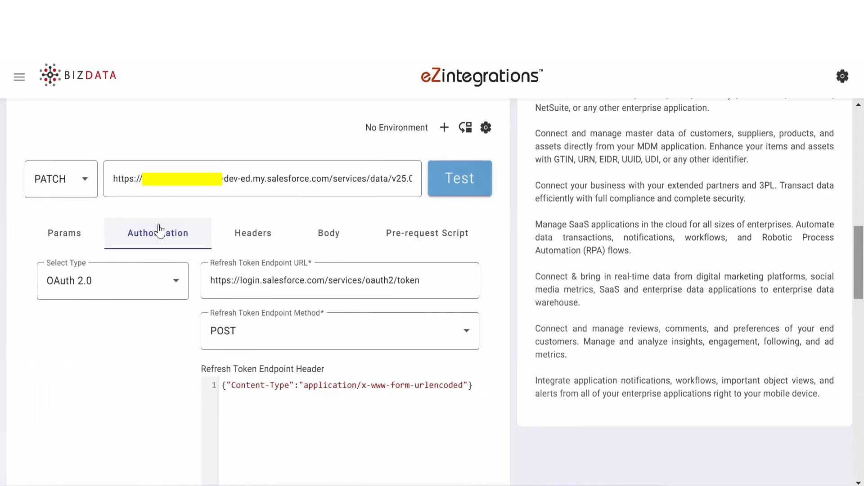
left_click(172, 289)
left_click(172, 288)
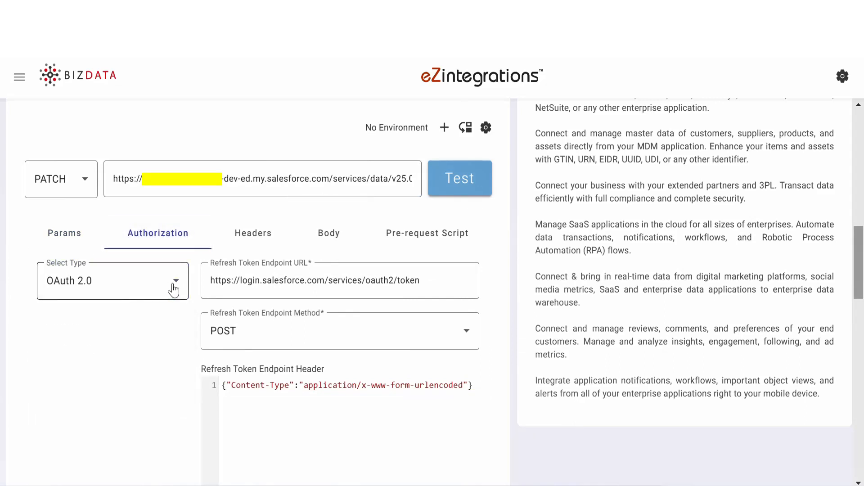
scroll(200, 291, "down", 5)
left_click_drag(222, 249, 284, 299)
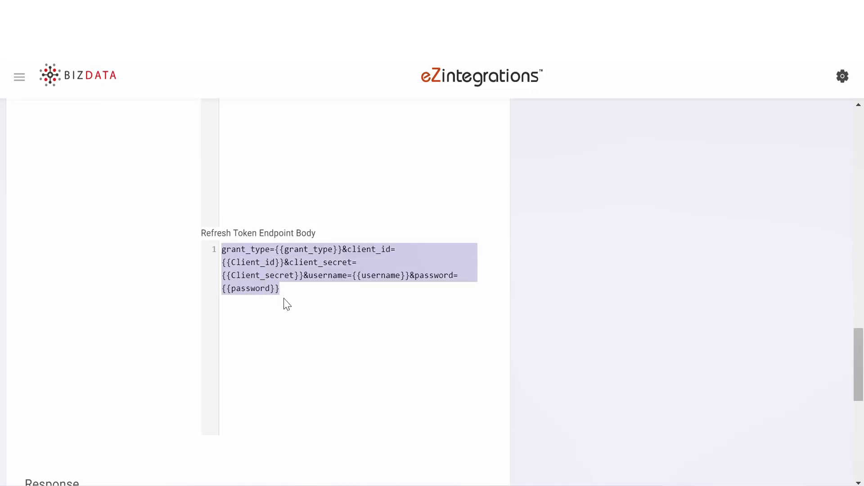
key("ctrl+v")
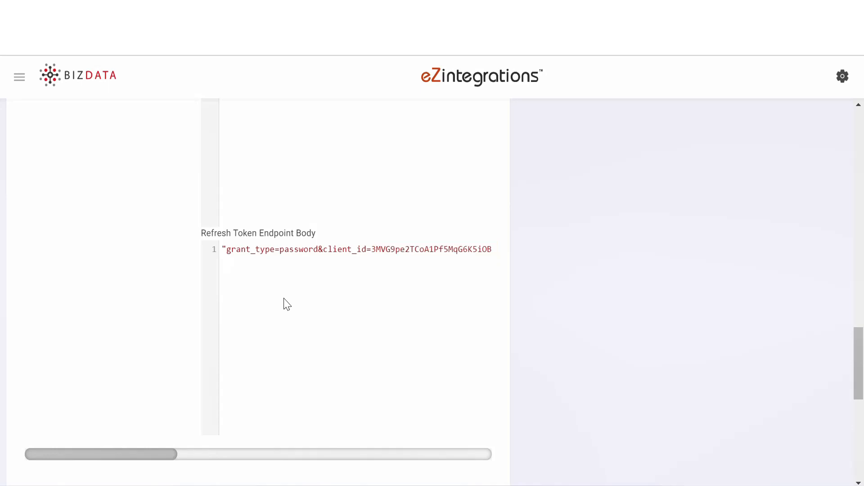
Proceed to the Summary stage and name the integration bridge "Database to Accounts"
scroll(540, 359, "down", 10)
left_click(486, 376)
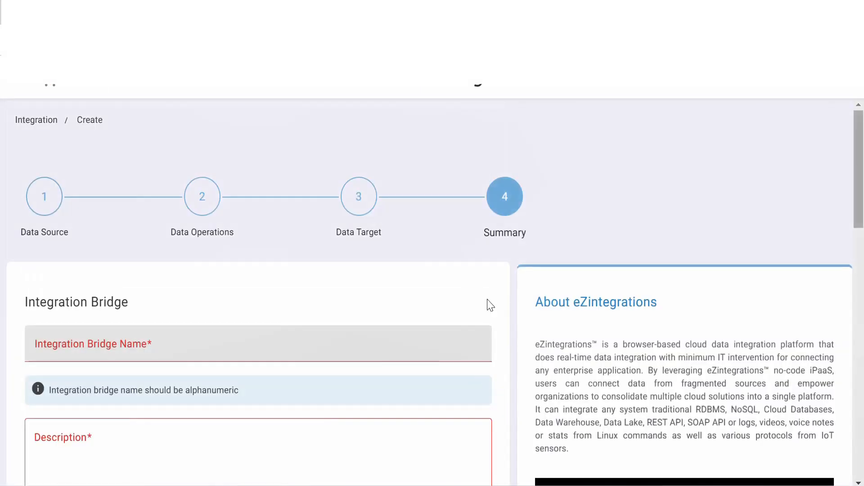
left_click(234, 352)
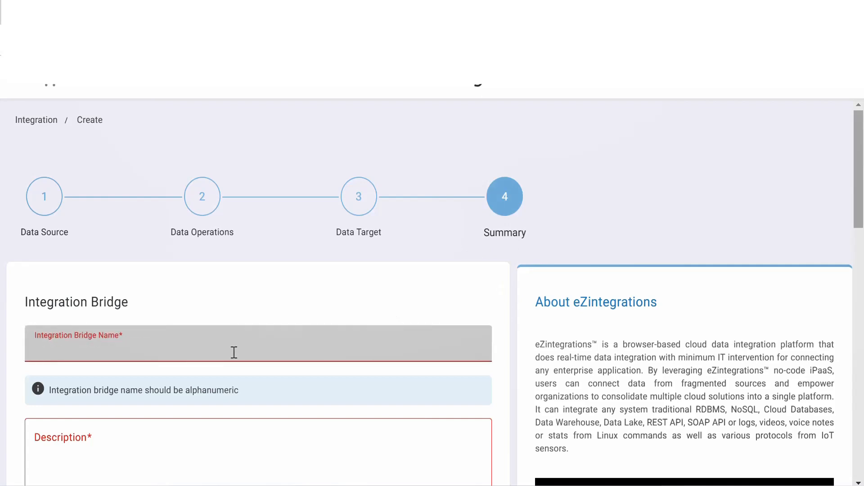
type("Data")
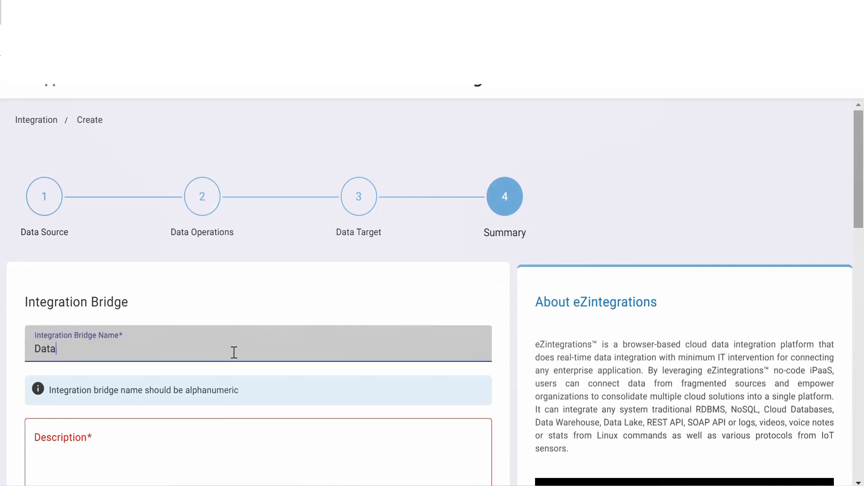
type("base to Accounts")
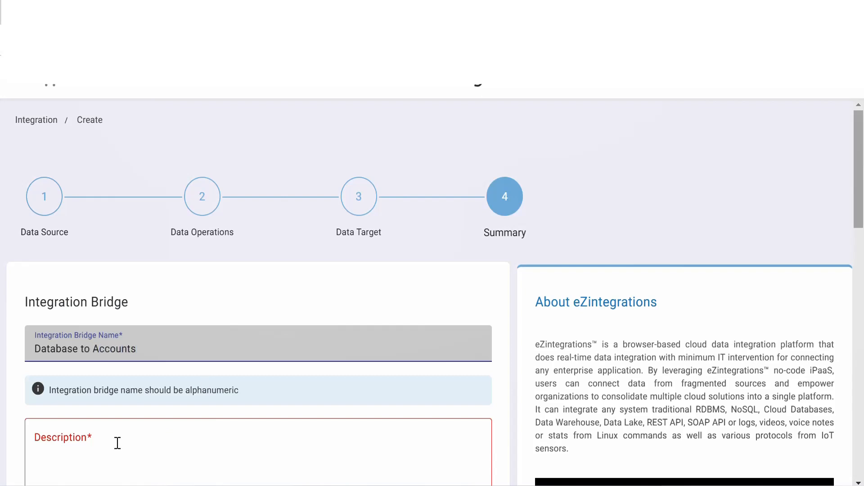
Enter the bridge description "MySQL Database to Salesforce on accounts"
left_click(116, 443)
type("M")
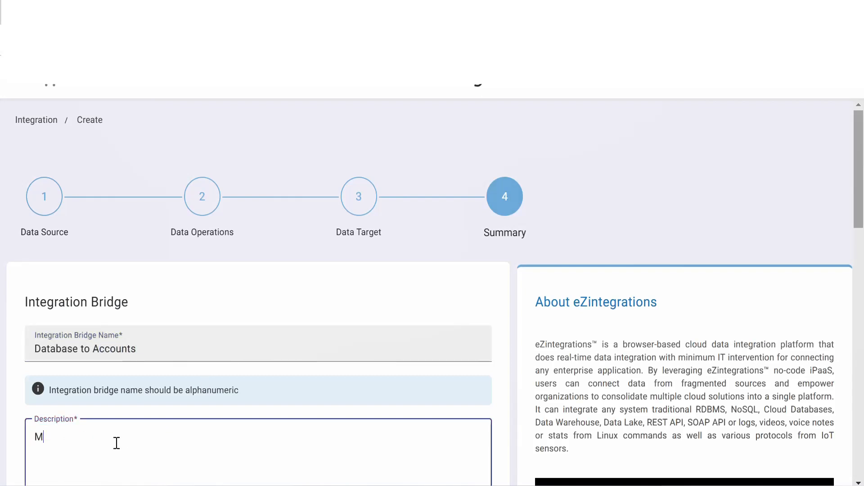
type("ySQL Datab")
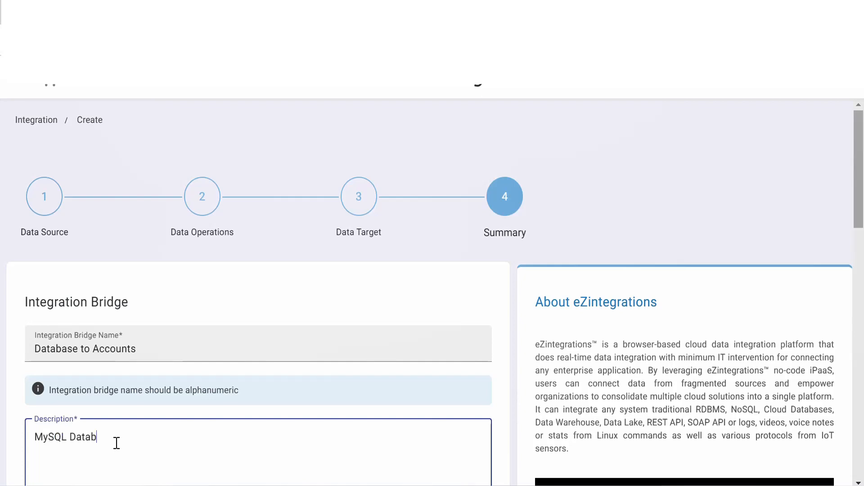
type("ase to Salesforce on accounts")
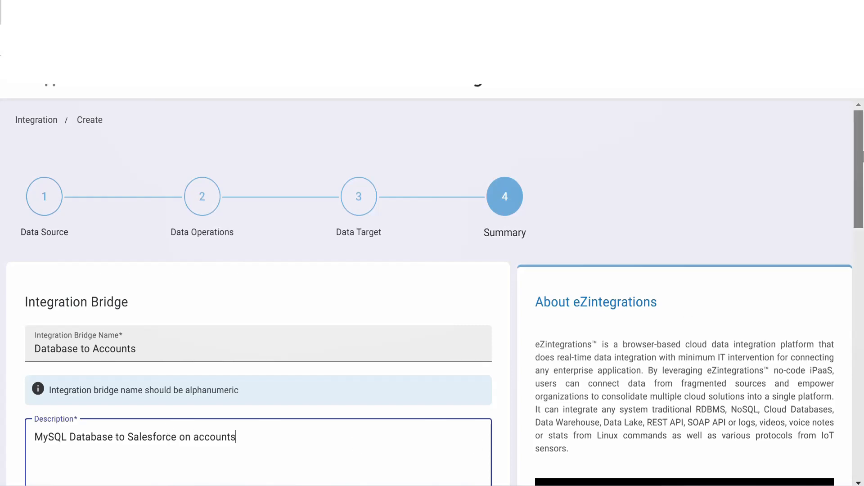
Try the Schedule timer type with the Minute preset for the bridge, and return to the Interval timer type
left_click_drag(859, 159, 862, 297)
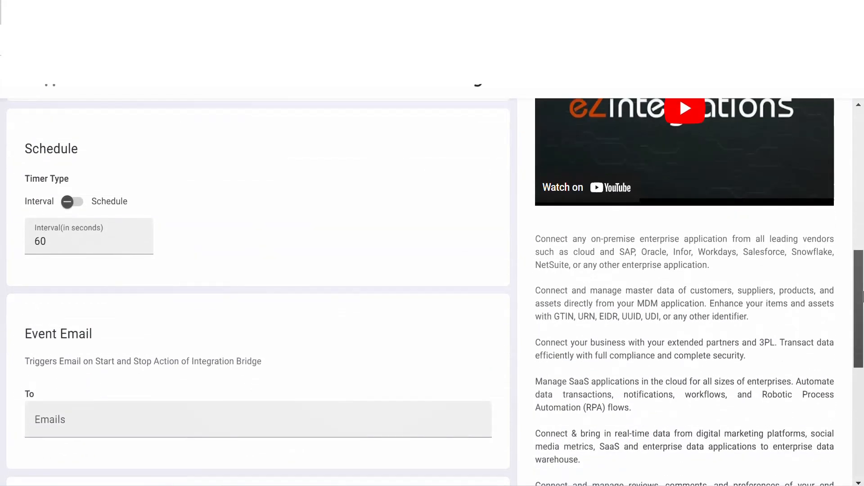
left_click(80, 206)
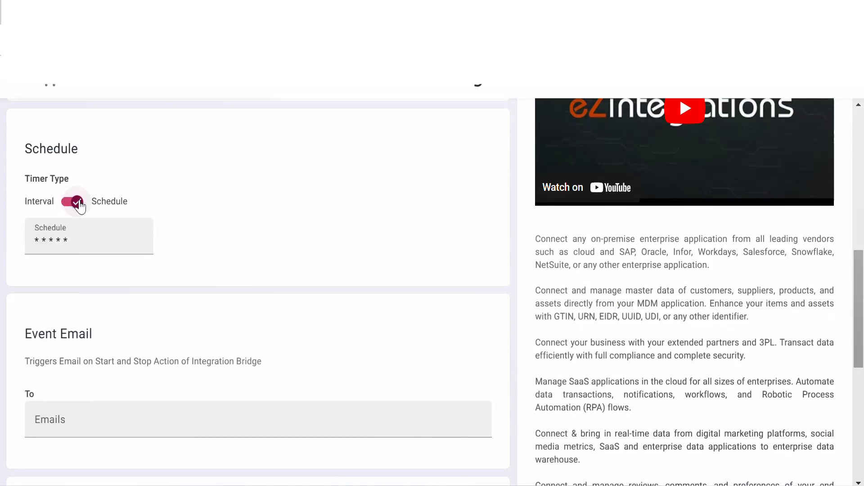
left_click(64, 239)
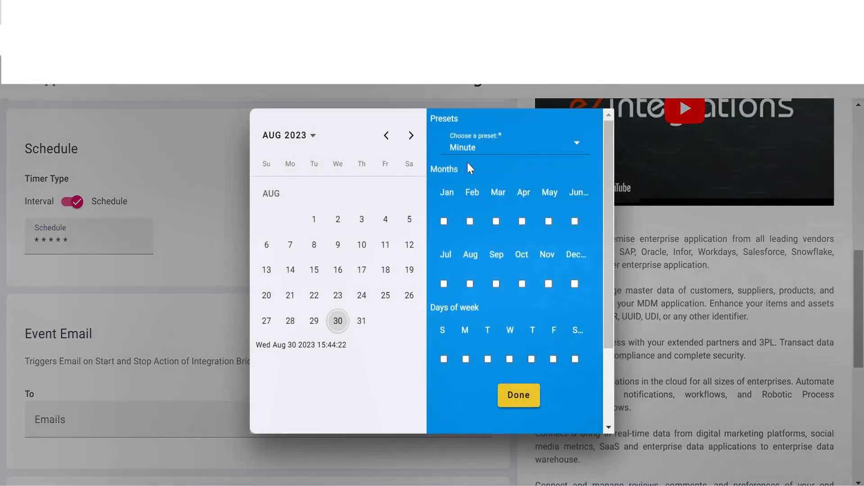
left_click(513, 401)
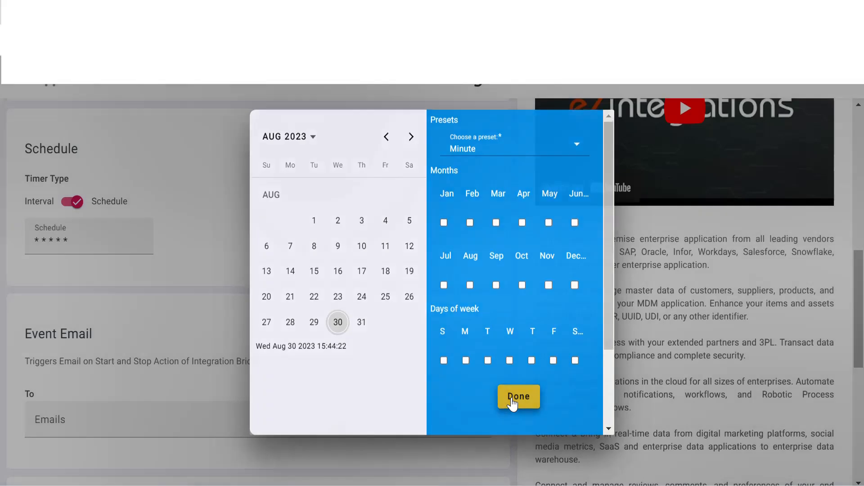
left_click(71, 202)
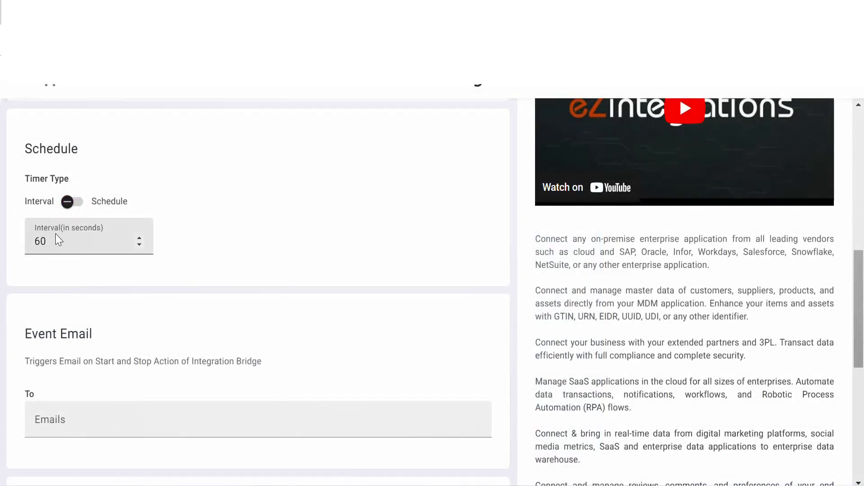
Set the timer interval to 600 seconds and submit the integration bridge
left_click(54, 238)
type("0")
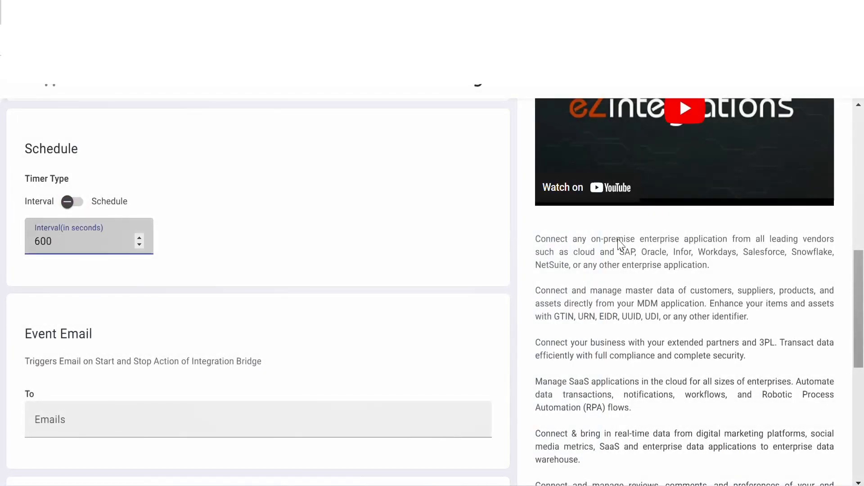
left_click_drag(857, 293, 863, 405)
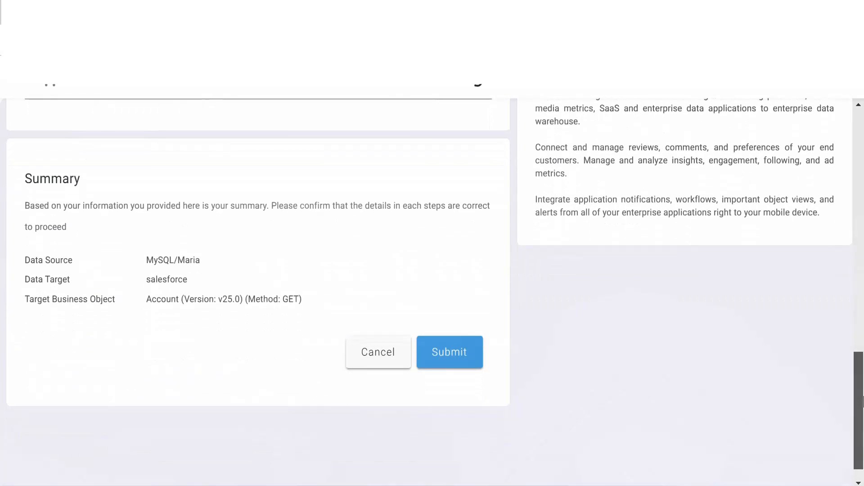
left_click(471, 327)
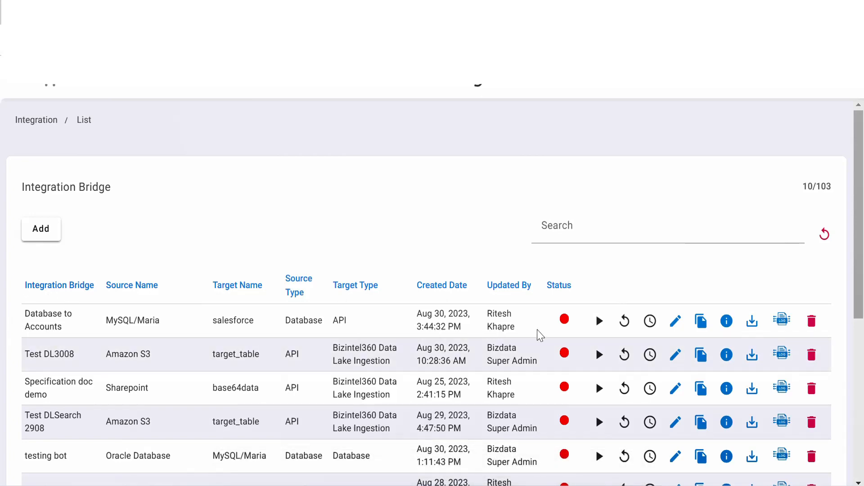
Start the Database to Accounts bridge, acknowledge the alert and open the bridge's logs
left_click(597, 322)
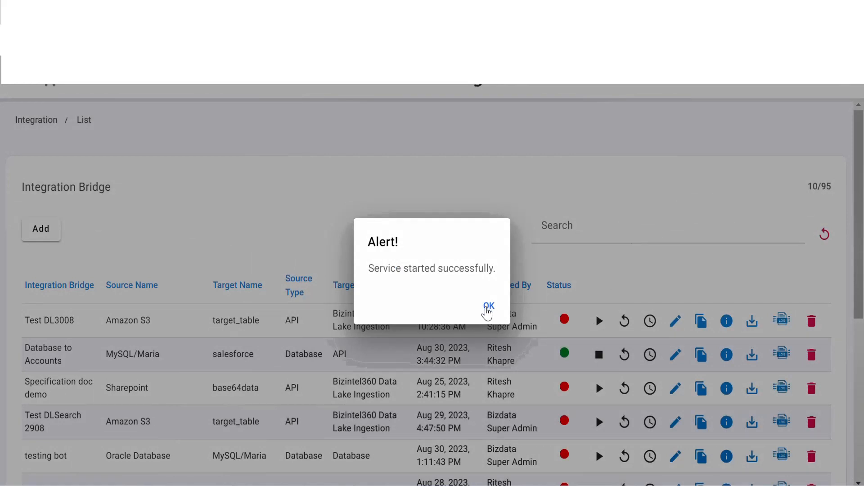
left_click(488, 308)
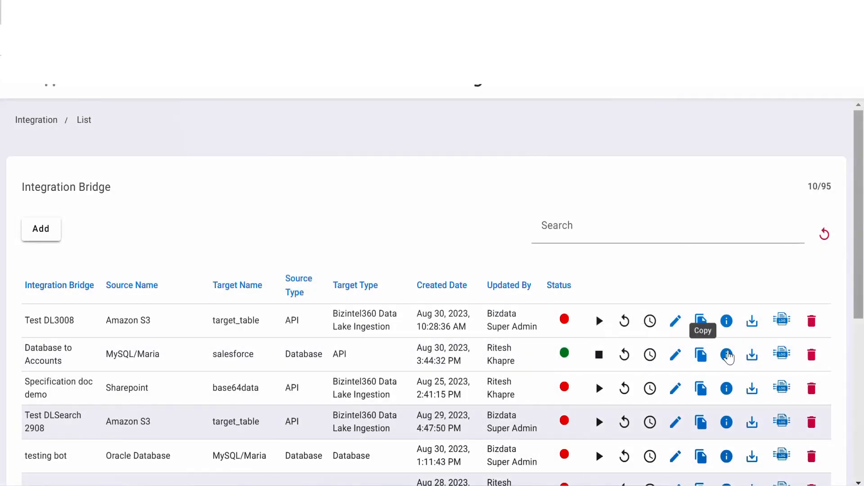
left_click(782, 353)
left_click_drag(833, 198, 828, 475)
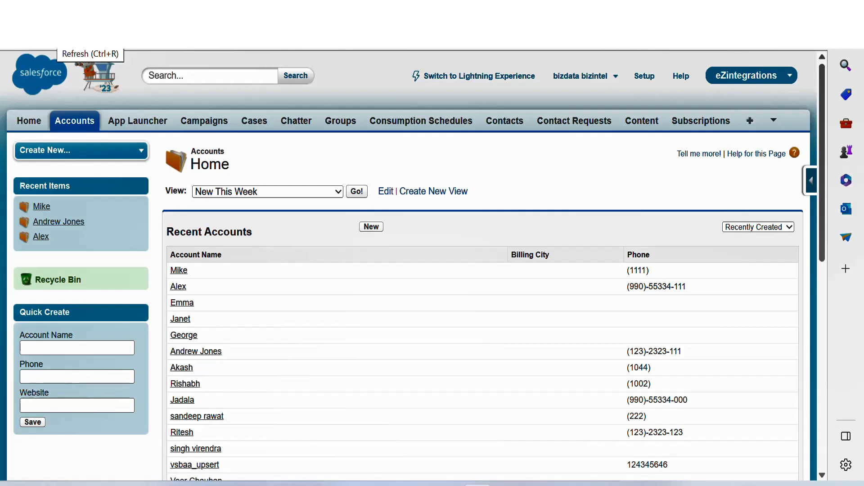
Switch to Salesforce, refresh the Accounts list and open the existing account that the bridge updates to check its change history
left_click(50, 34)
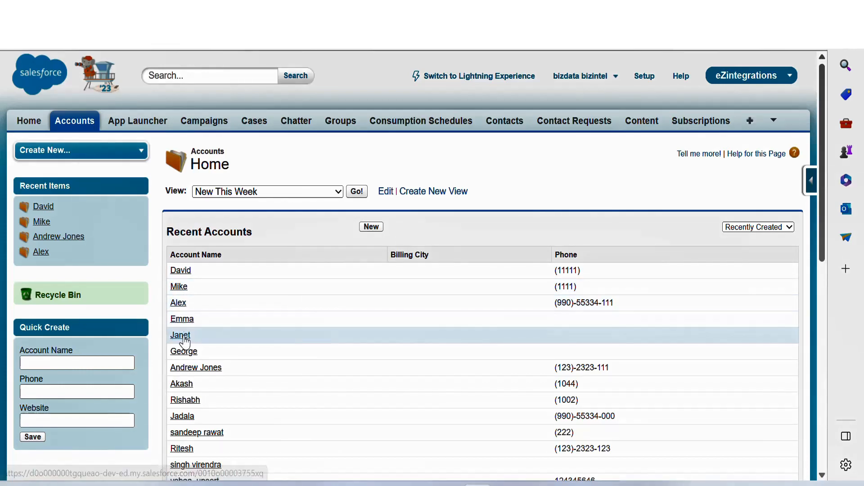
left_click(188, 372)
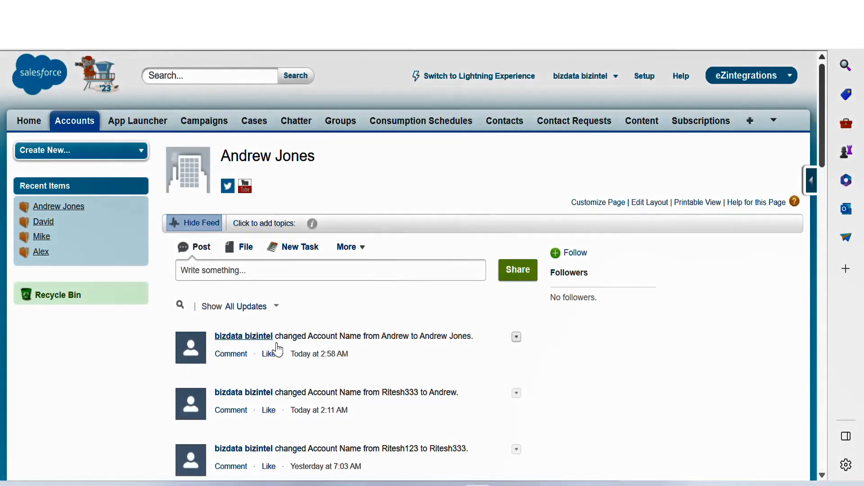